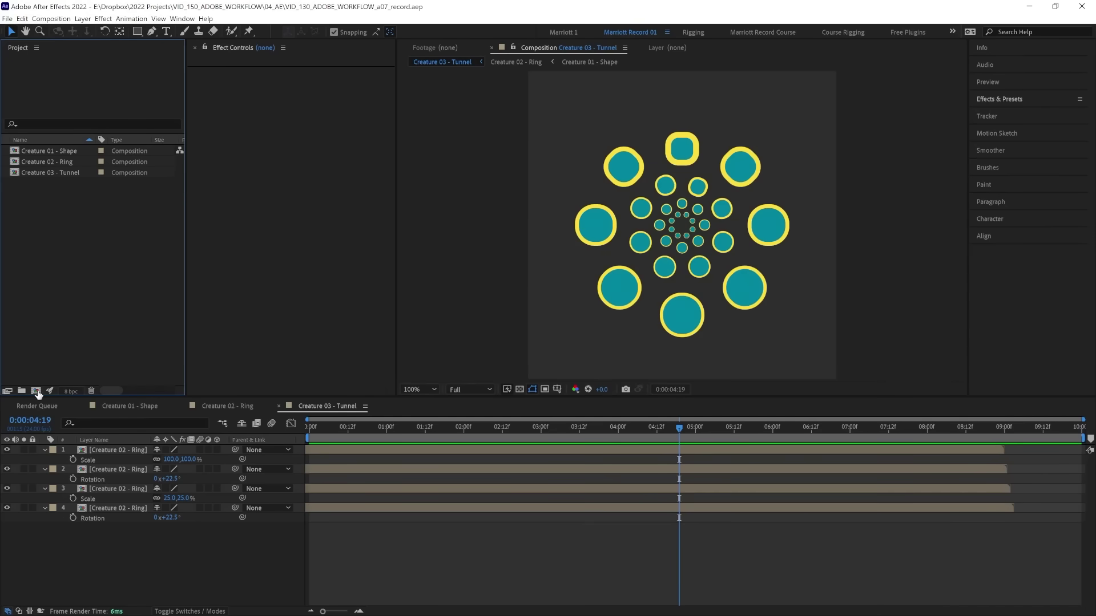
# Step: Create a new composition named Ocean Main and place the Creature 03 - Tunnel composition at its centre
pyautogui.click(35, 391)
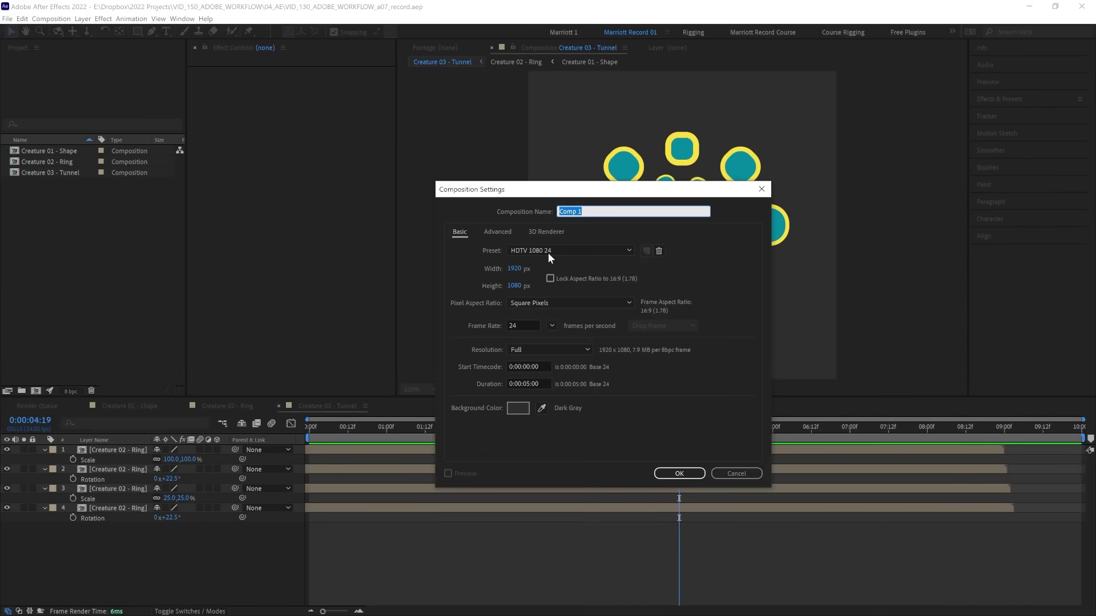
pyautogui.write('Ocean Main')
pyautogui.click(662, 473)
pyautogui.moveTo(51, 179); pyautogui.dragTo(704, 227)
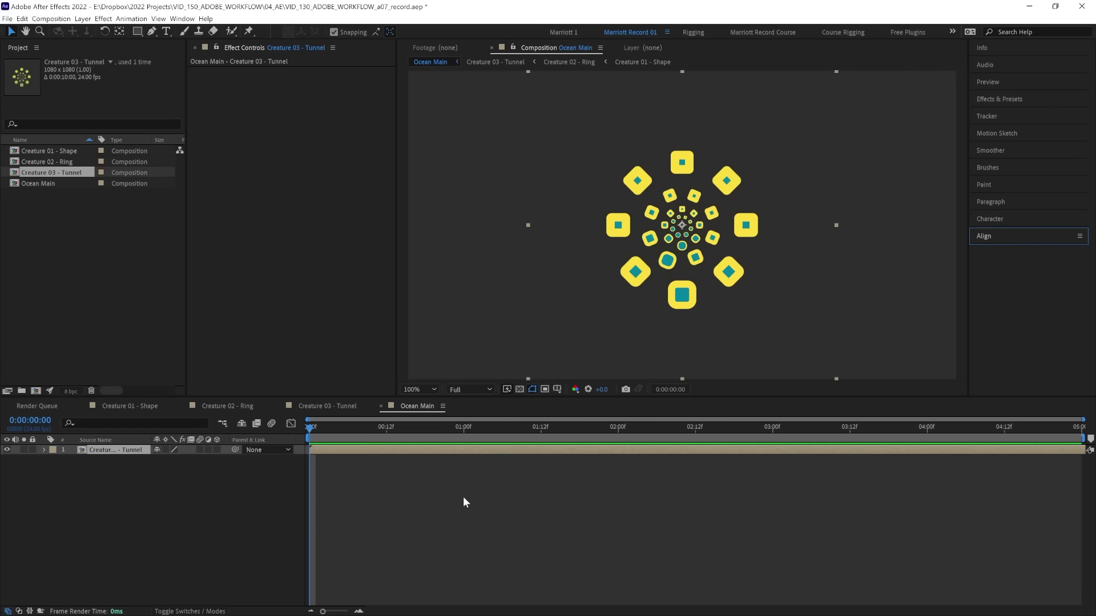
# Step: Add a solid layer named Background to the Ocean Main composition
pyautogui.click(512, 507)
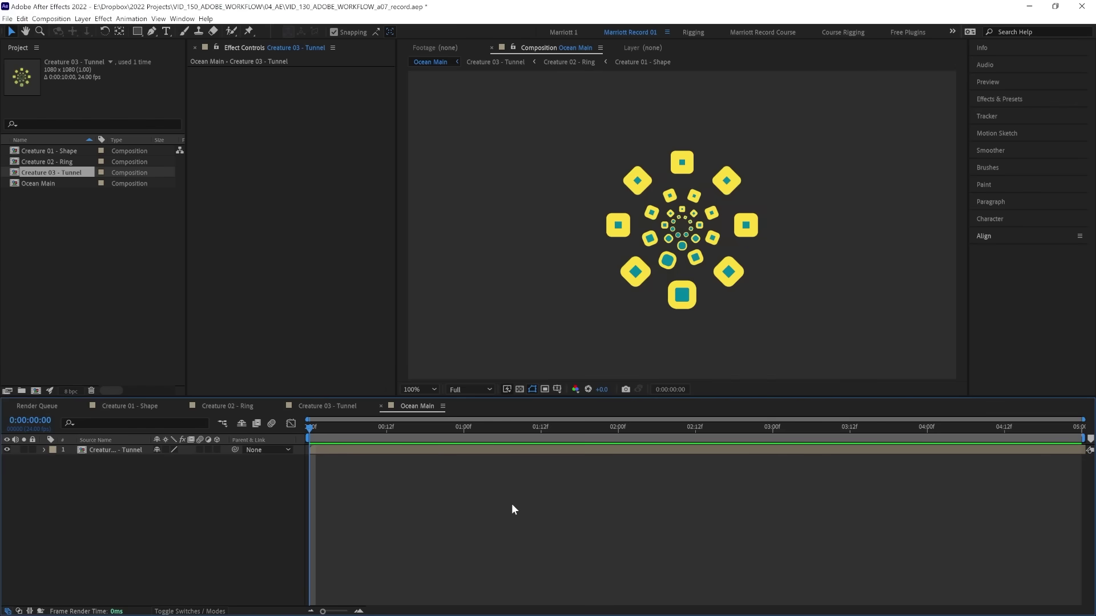
pyautogui.hotkey('ctrl', 'y')
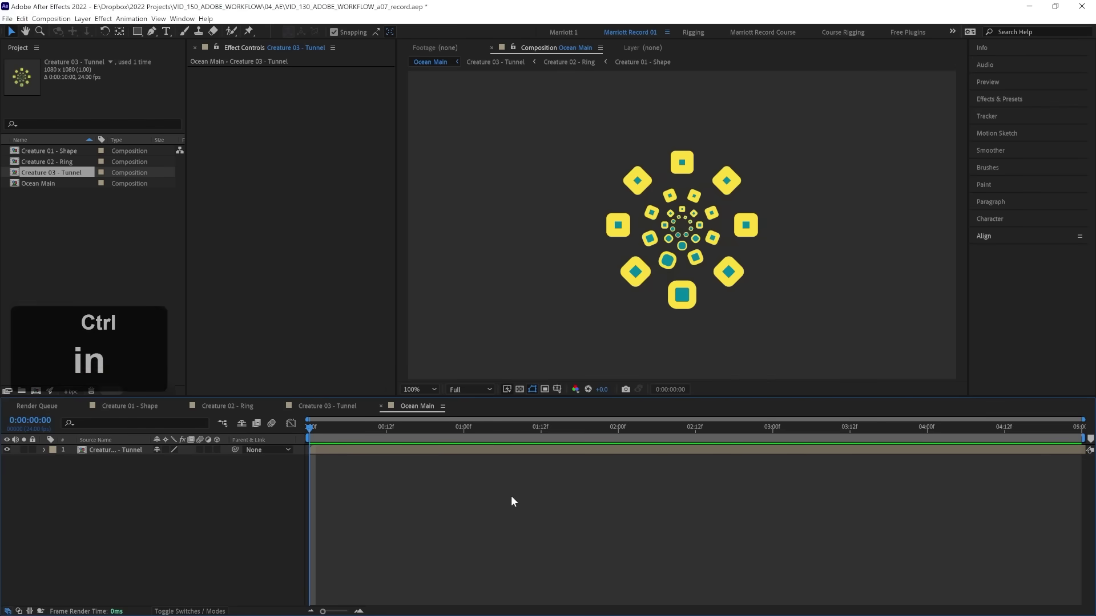
pyautogui.write('Background')
pyautogui.press('Return')
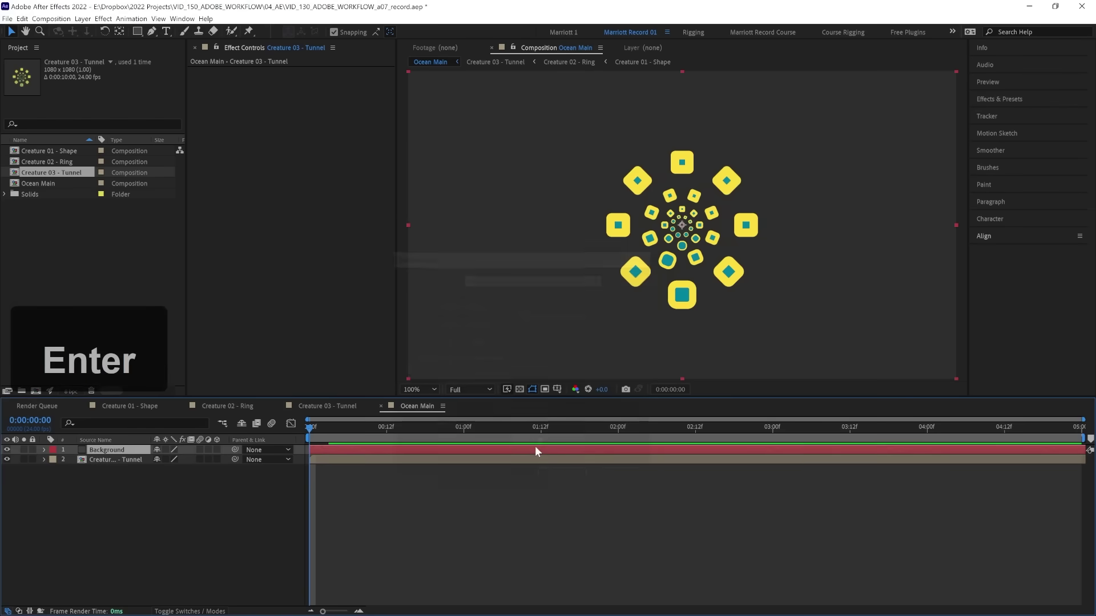
# Step: Find the Gradient Ramp effect and apply it to the Background layer
pyautogui.click(991, 98)
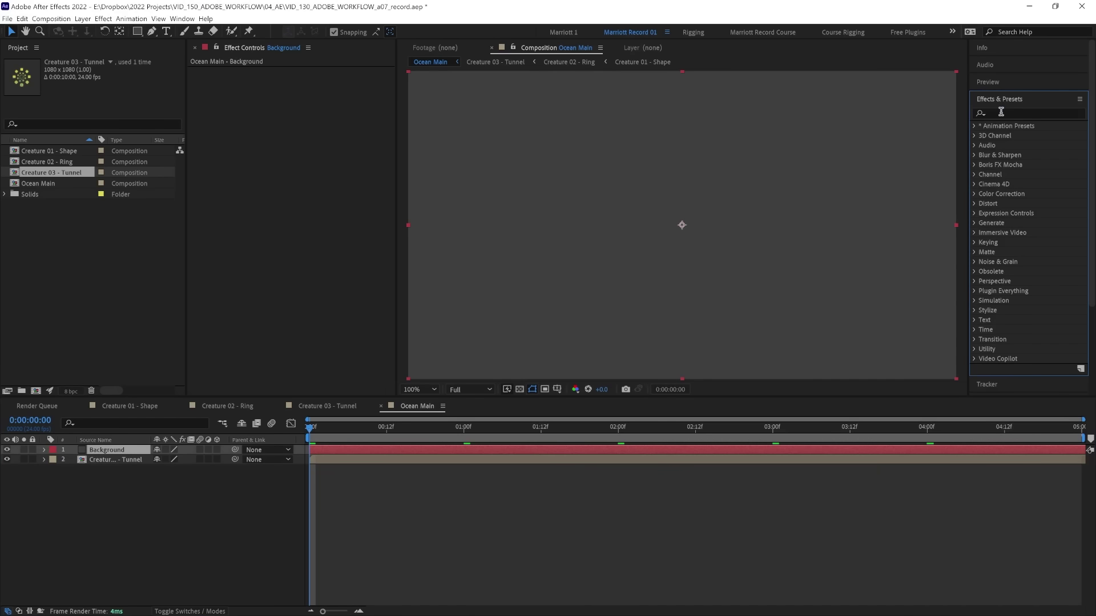
pyautogui.write('gradien')
pyautogui.click(1031, 184)
pyautogui.doubleClick(1030, 184)
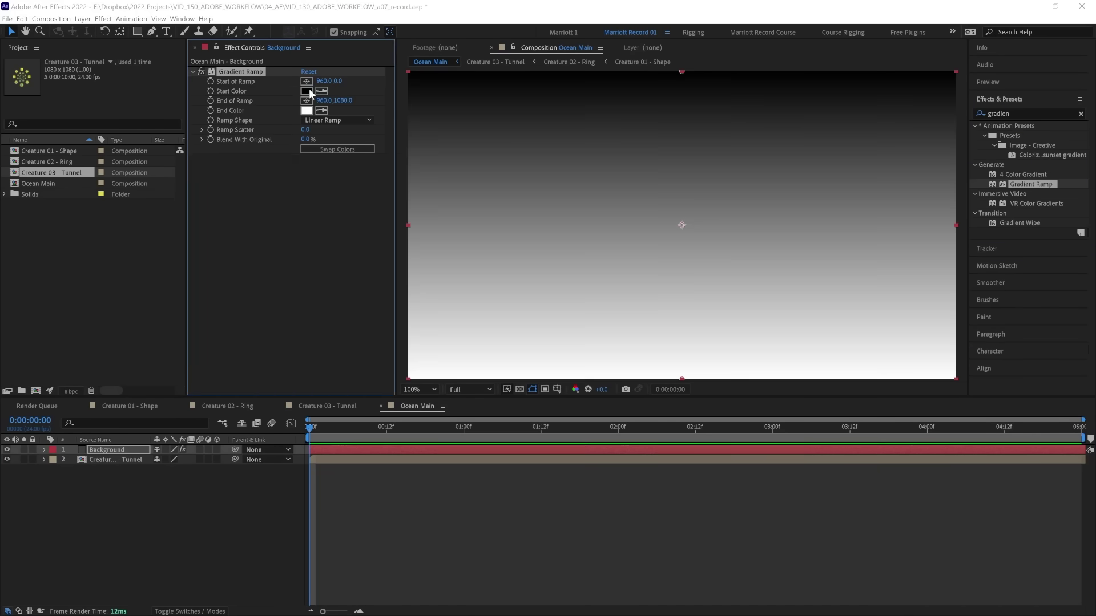
# Step: Set the gradient to run from dark blue to black and move the Background layer beneath the tunnel layer
pyautogui.click(306, 91)
pyautogui.write('000272')
pyautogui.click(477, 304)
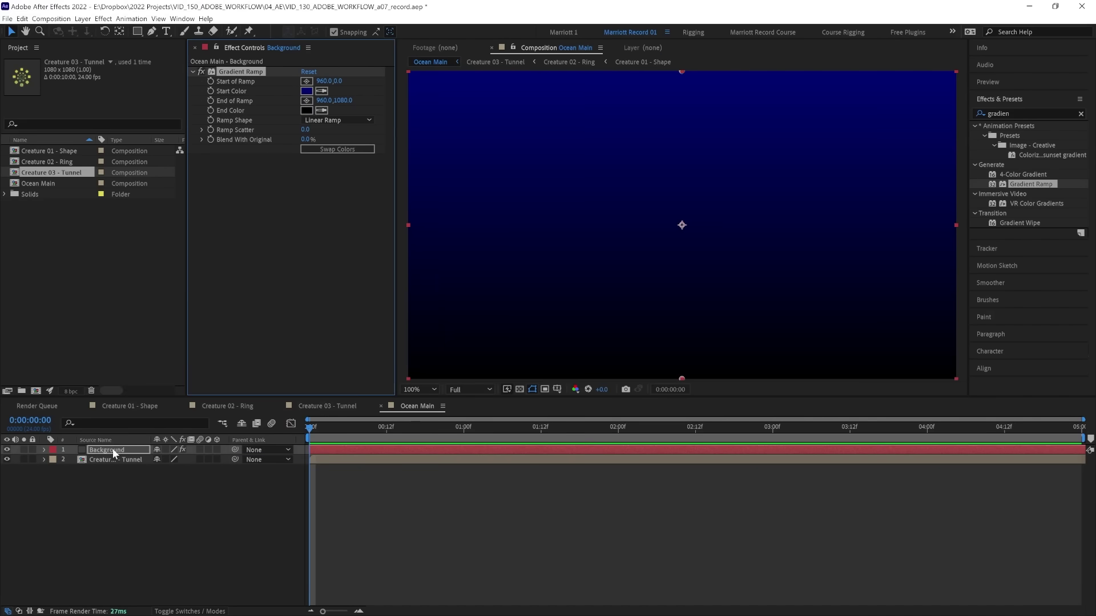
pyautogui.moveTo(108, 449); pyautogui.dragTo(104, 475)
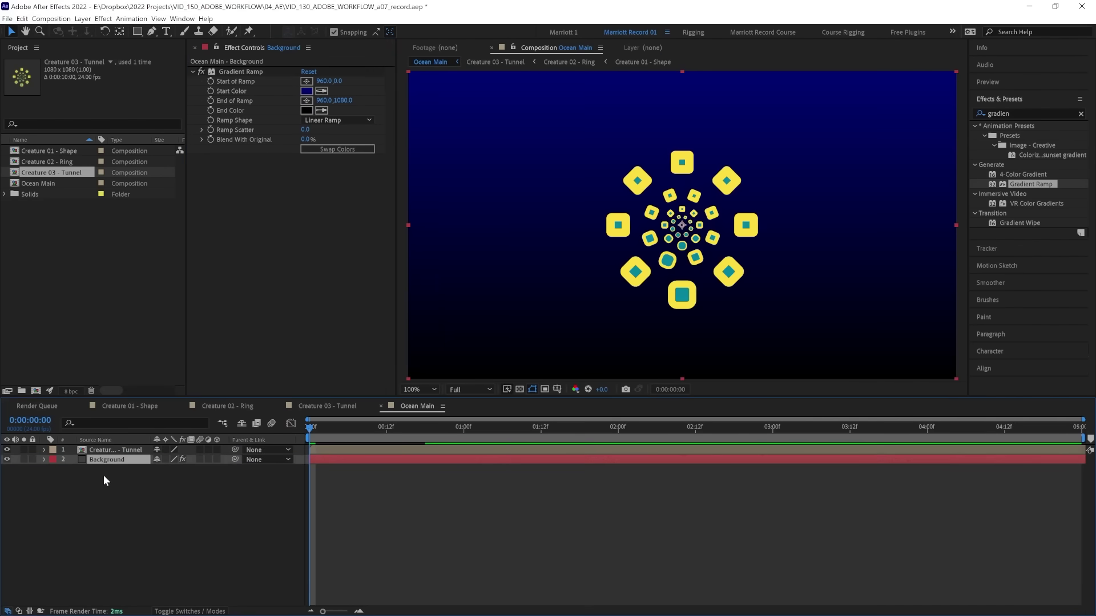
# Step: Set the Creature 03 - Tunnel layer's scale to 60% and play a preview of the animation
pyautogui.click(114, 450)
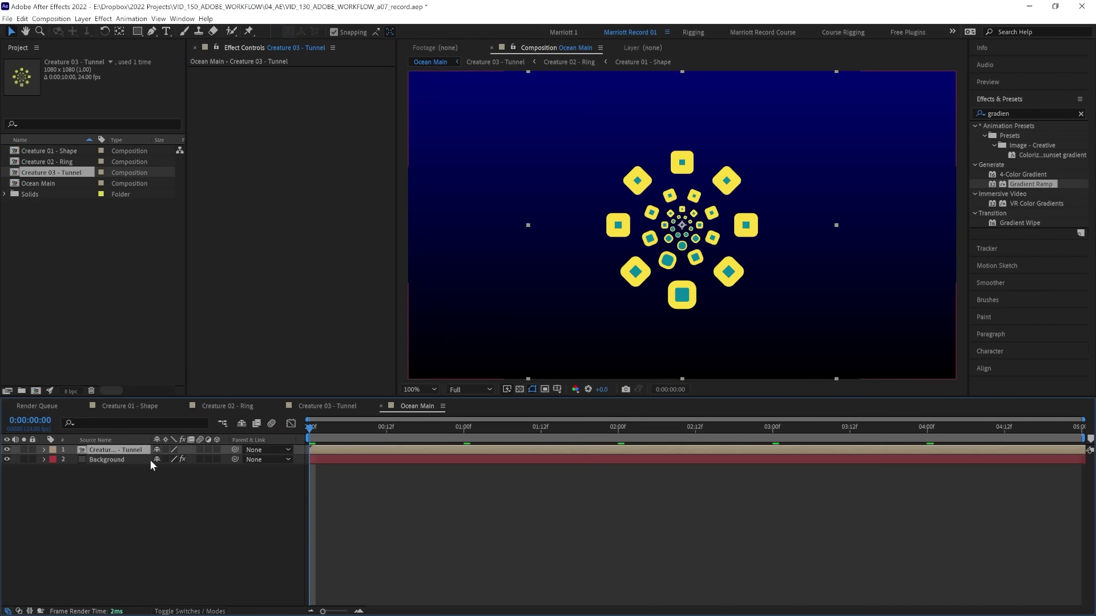
pyautogui.press('s')
pyautogui.click(188, 460)
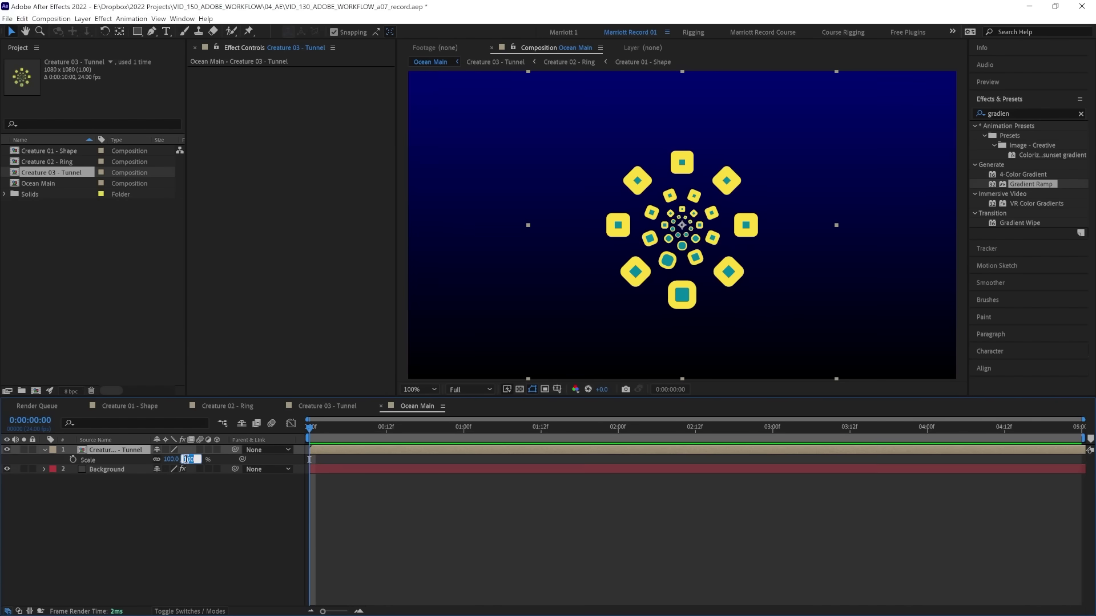
pyautogui.write('60')
pyautogui.press('Return')
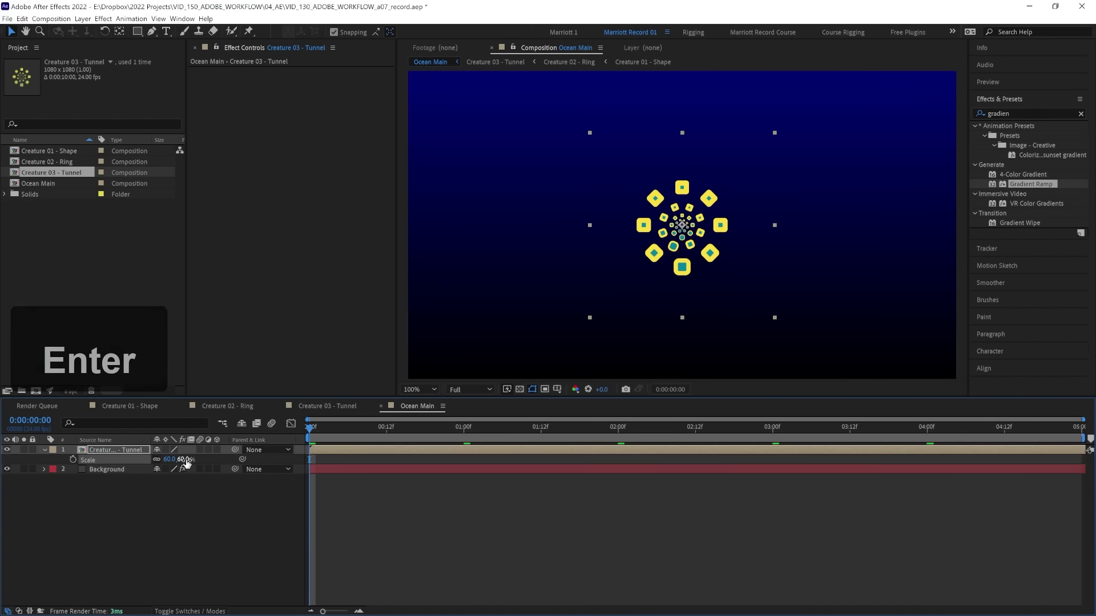
pyautogui.press('space')
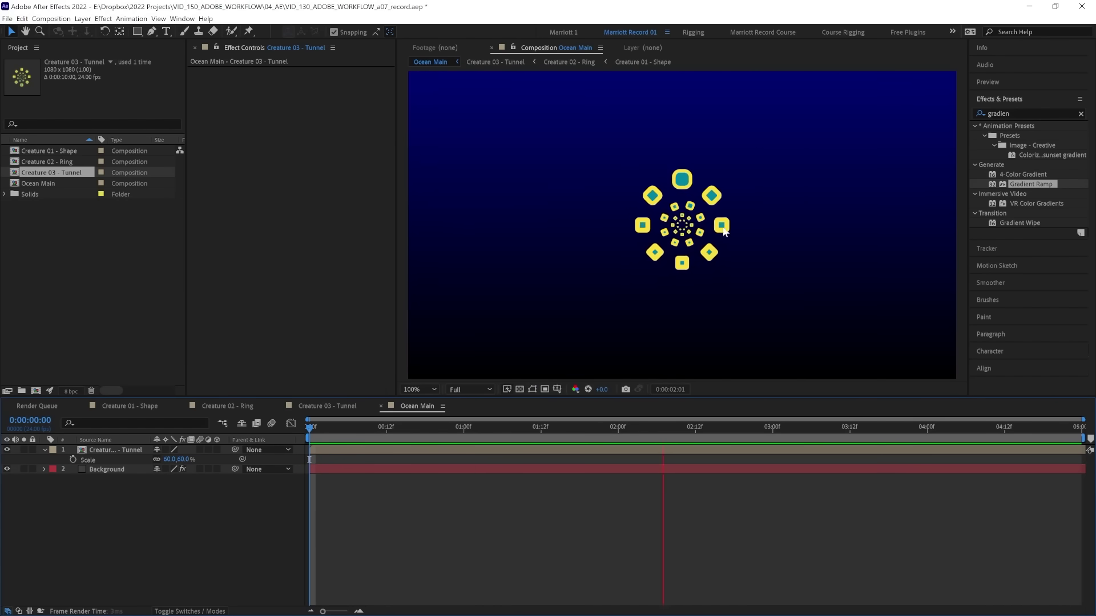
pyautogui.press('space')
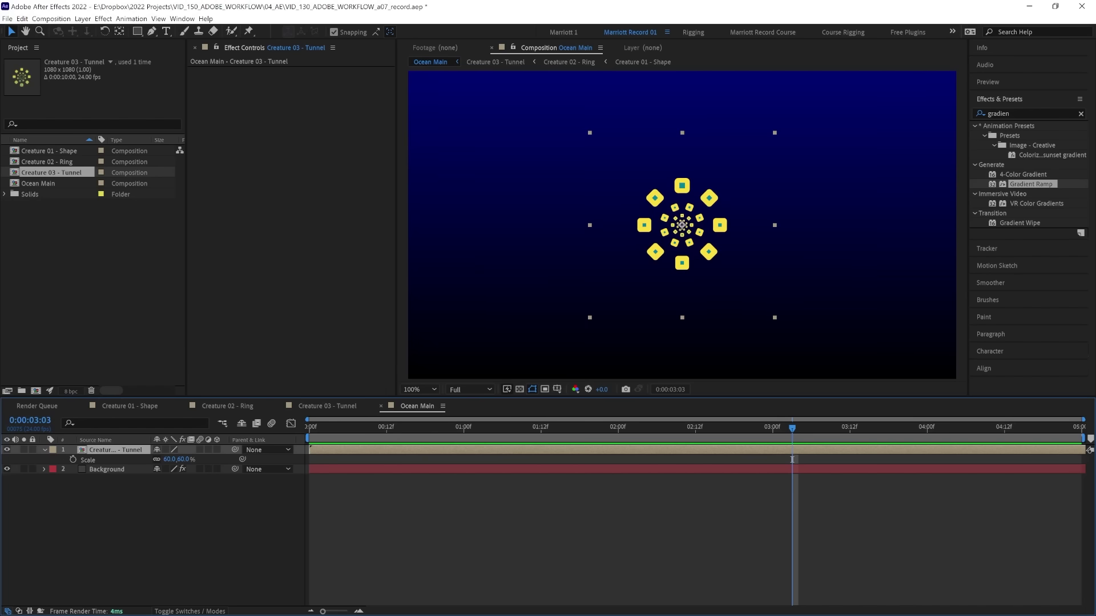
# Step: Duplicate the tunnel layer, scale the copy to 150%, and place it in the frame's lower-left corner
pyautogui.hotkey('ctrl', 'd')
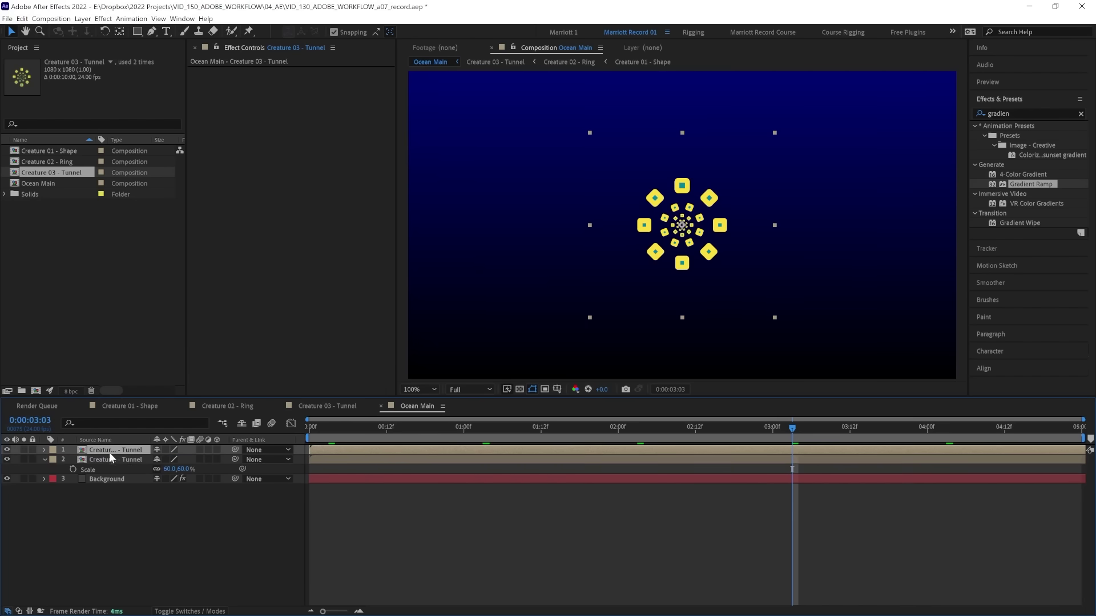
pyautogui.press('s')
pyautogui.moveTo(170, 459); pyautogui.dragTo(232, 466)
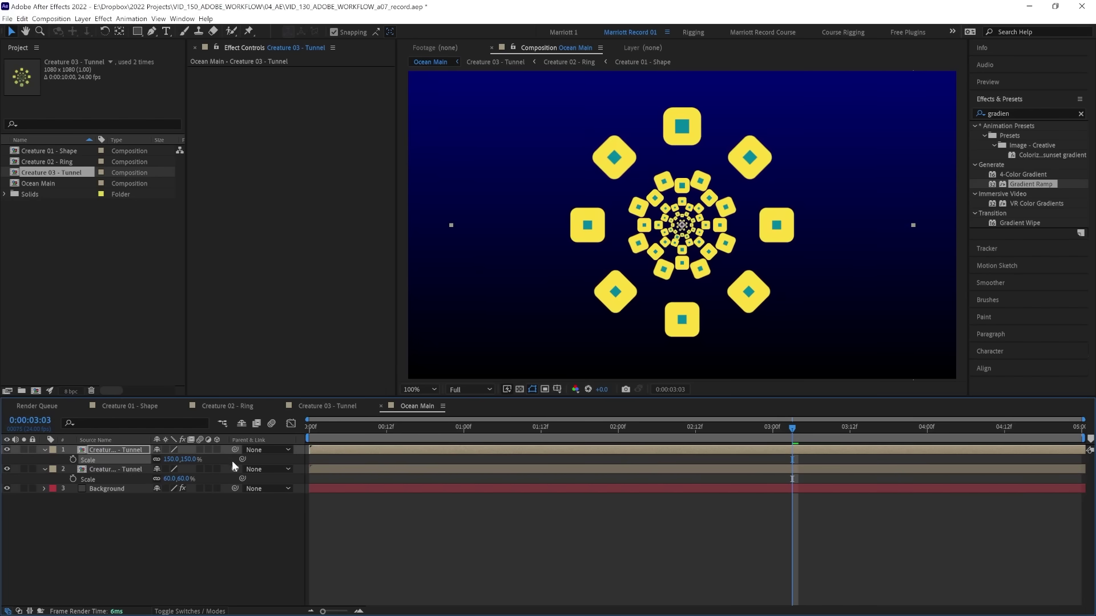
pyautogui.moveTo(714, 280); pyautogui.dragTo(502, 296)
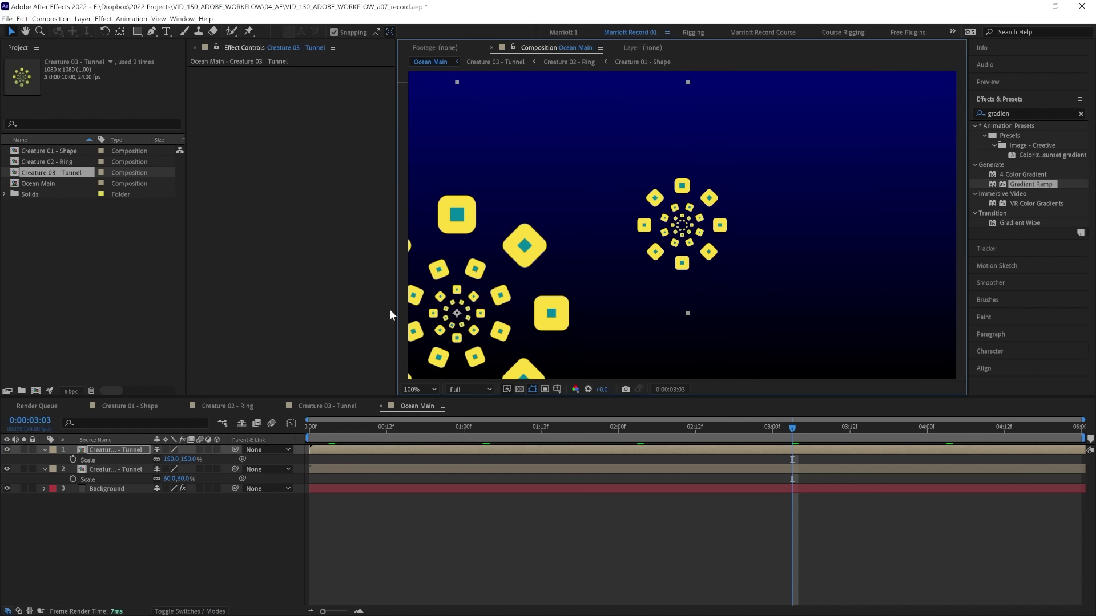
# Step: Set the label colour of the 150% tunnel layer to Yellow
pyautogui.click(100, 514)
pyautogui.click(95, 451)
pyautogui.click(53, 450)
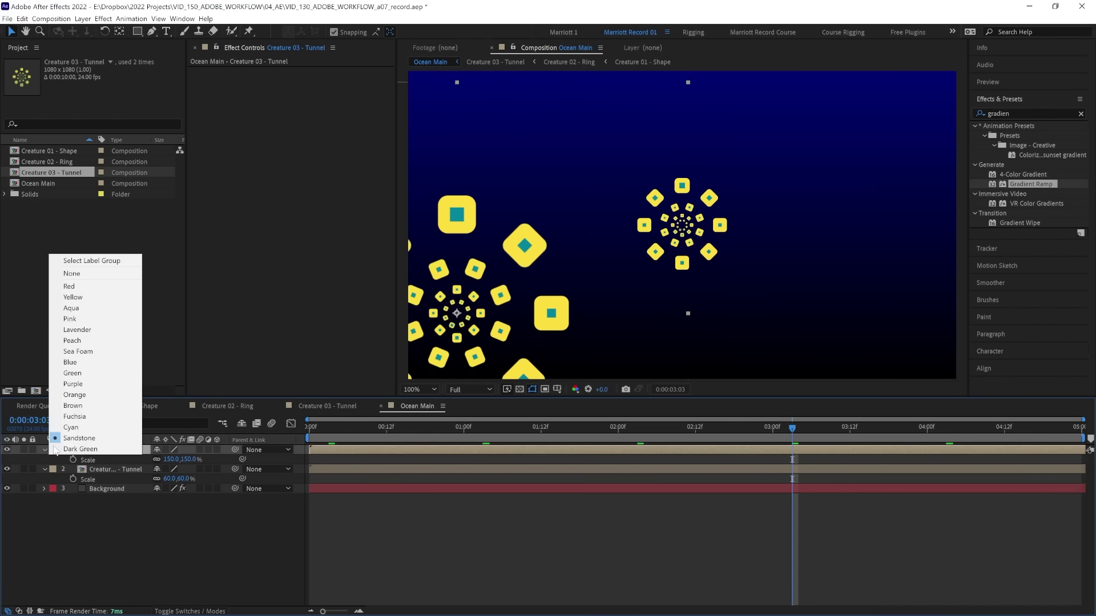
pyautogui.click(95, 297)
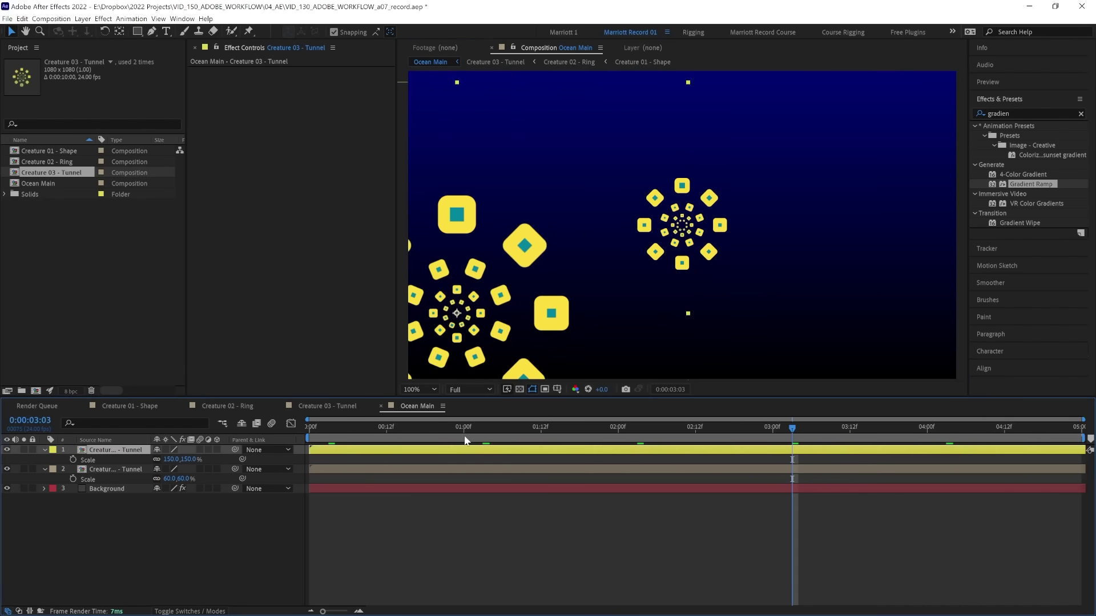
# Step: Duplicate the yellow-labelled tunnel layer twice and place the copies at the frame's upper-right edge and lower-right bottom edge
pyautogui.press(',')
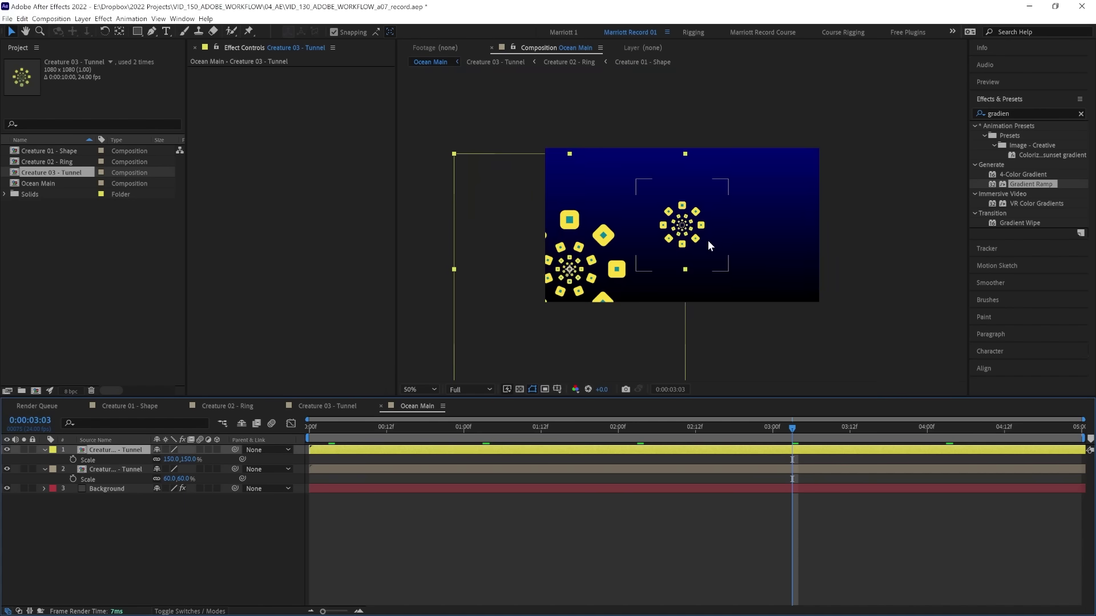
pyautogui.hotkey('ctrl', 'd')
pyautogui.hotkey('ctrl', 'd')
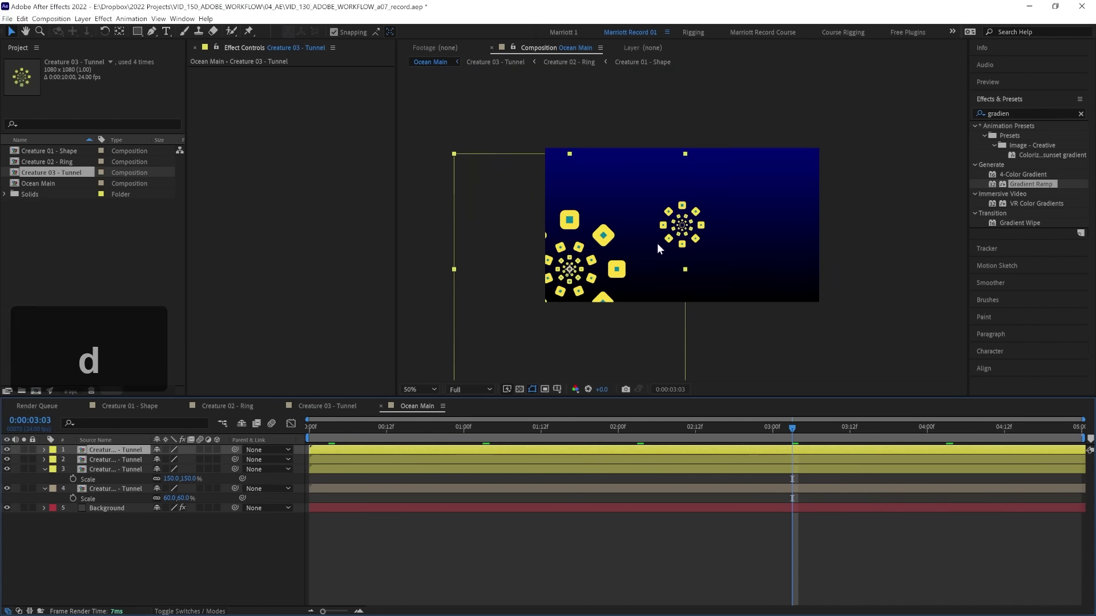
pyautogui.moveTo(656, 243); pyautogui.dragTo(776, 208)
pyautogui.click(489, 460)
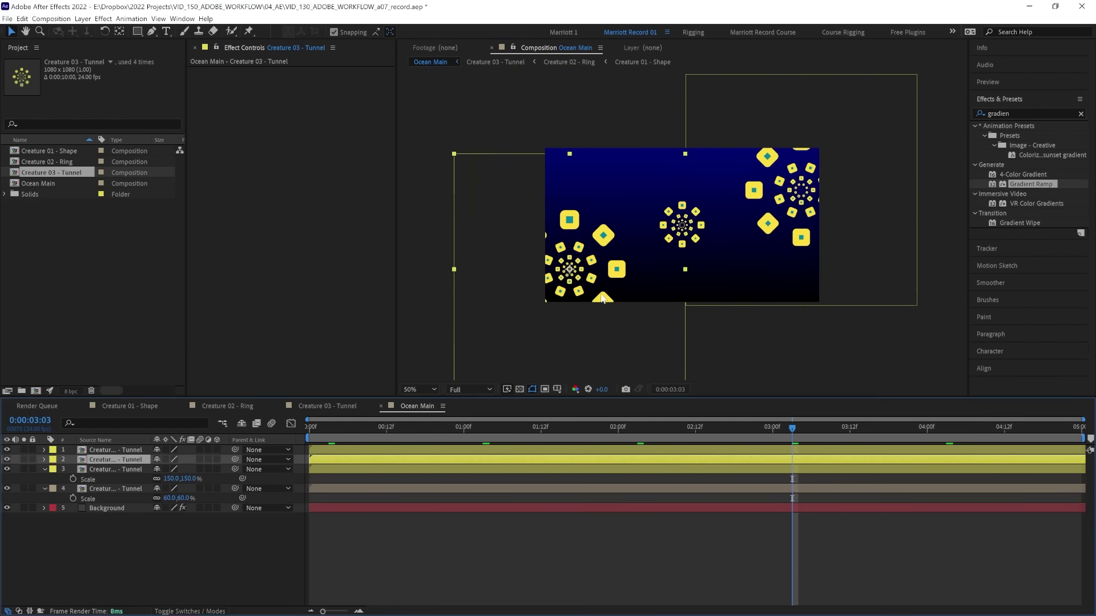
pyautogui.moveTo(601, 295); pyautogui.dragTo(775, 357)
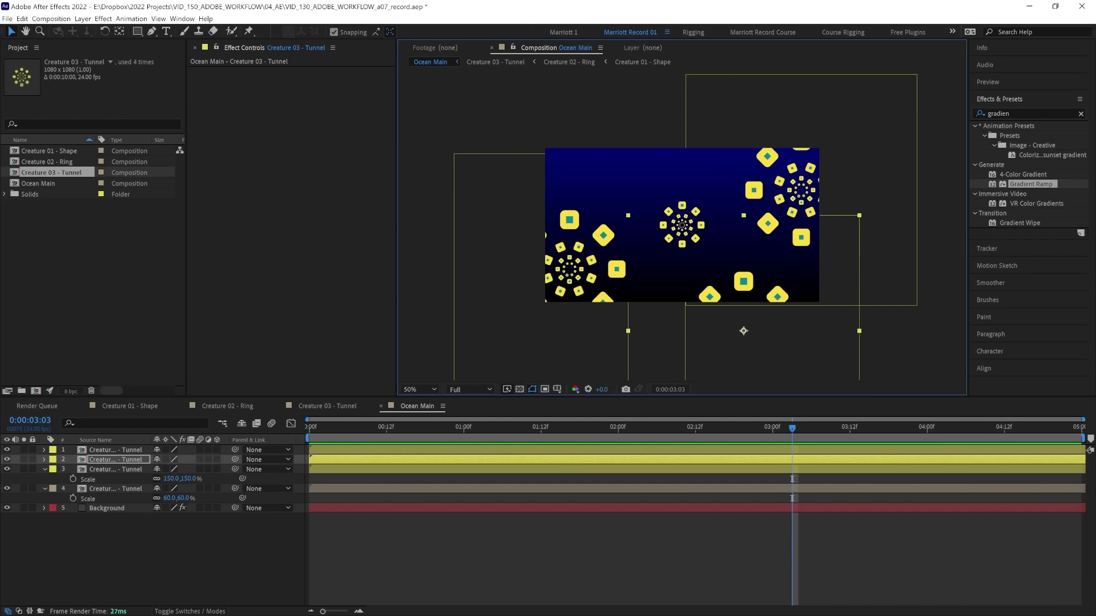
# Step: Duplicate the 60% tunnel layer, scale the one directly above Background to 30%, and place it in the frame's upper left
pyautogui.click(131, 489)
pyautogui.press('.')
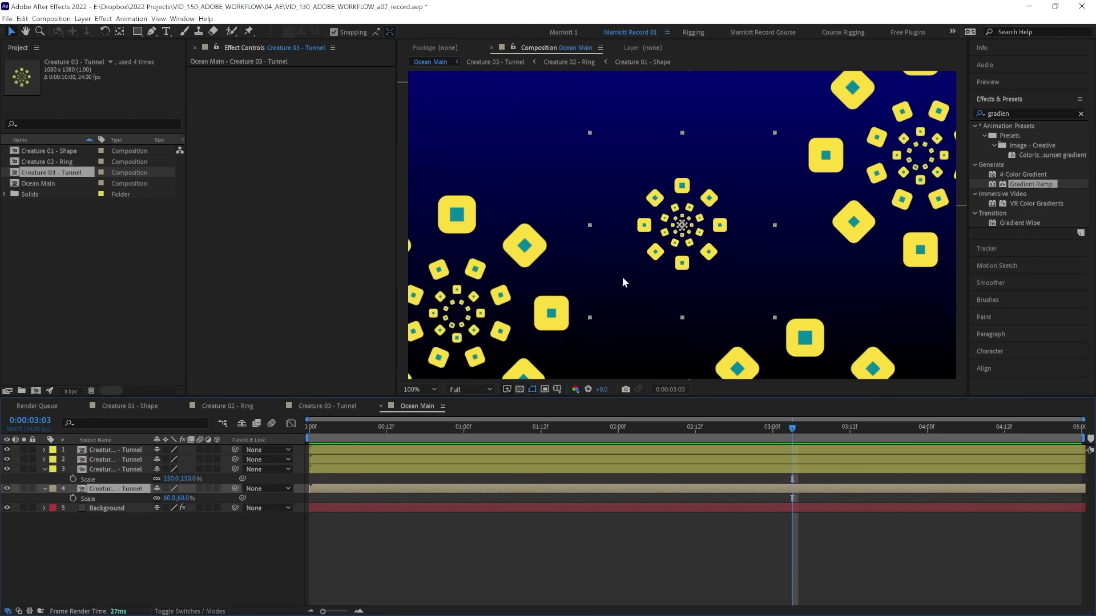
pyautogui.hotkey('ctrl', 'd')
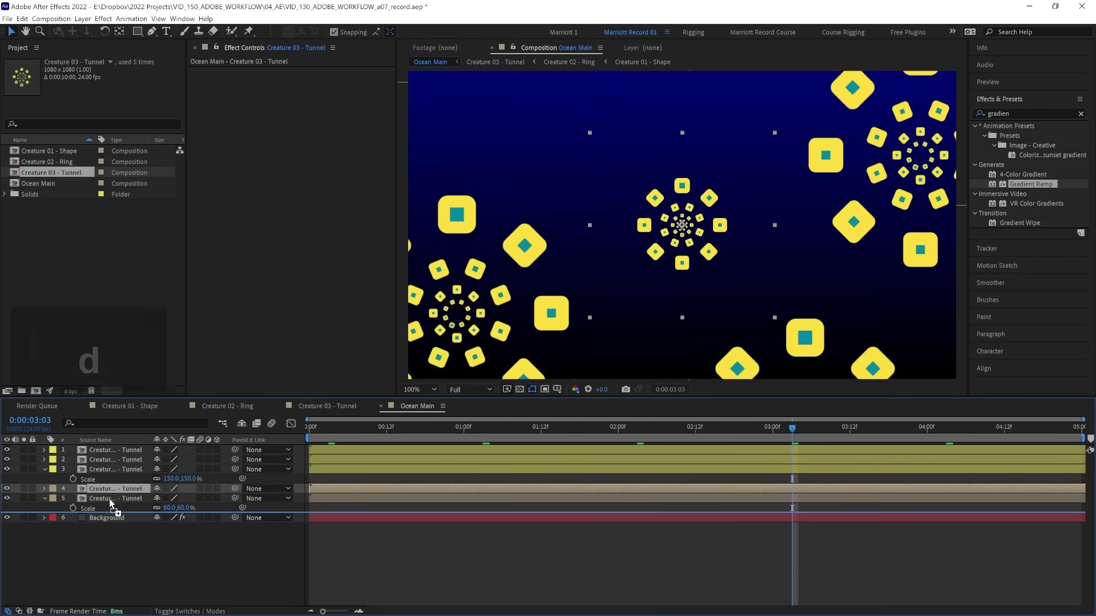
pyautogui.moveTo(185, 518); pyautogui.dragTo(169, 517)
pyautogui.moveTo(682, 225); pyautogui.dragTo(571, 150)
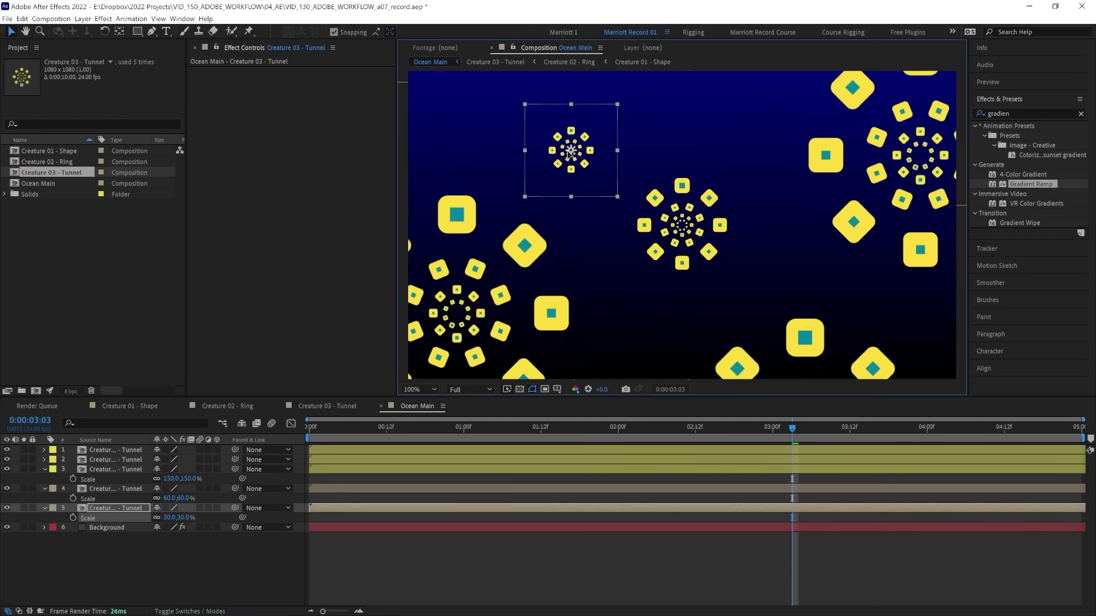
# Step: Label the 30% tunnel layer Orange and duplicate it four times, scattering the copies in the gaps between the larger creatures
pyautogui.click(53, 508)
pyautogui.click(85, 455)
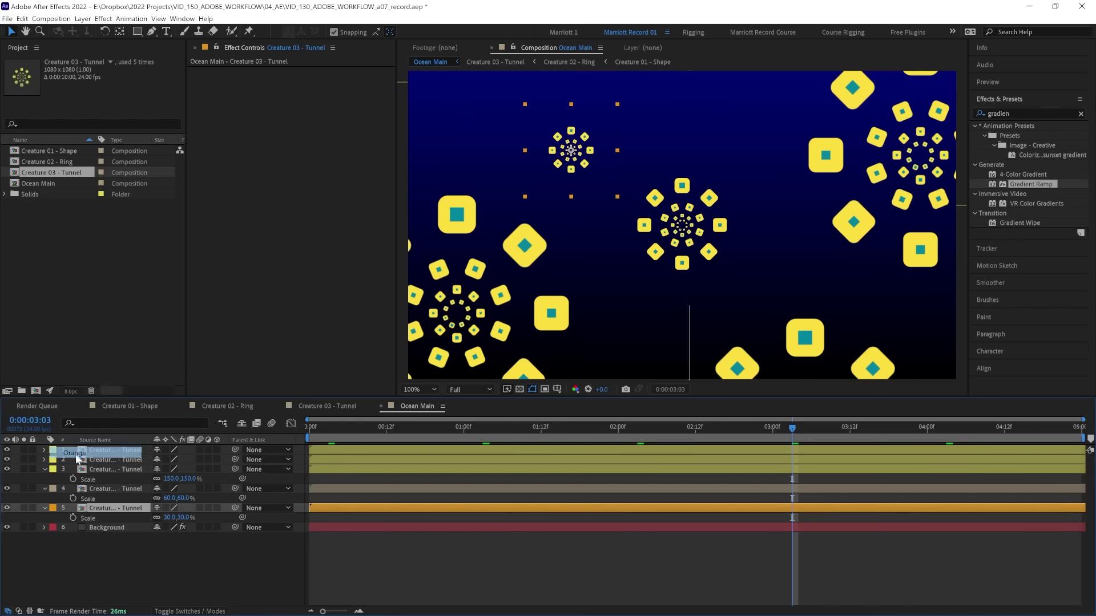
pyautogui.hotkey('ctrl', 'z')
pyautogui.hotkey('ctrl', 'd')
pyautogui.moveTo(571, 155); pyautogui.dragTo(632, 321)
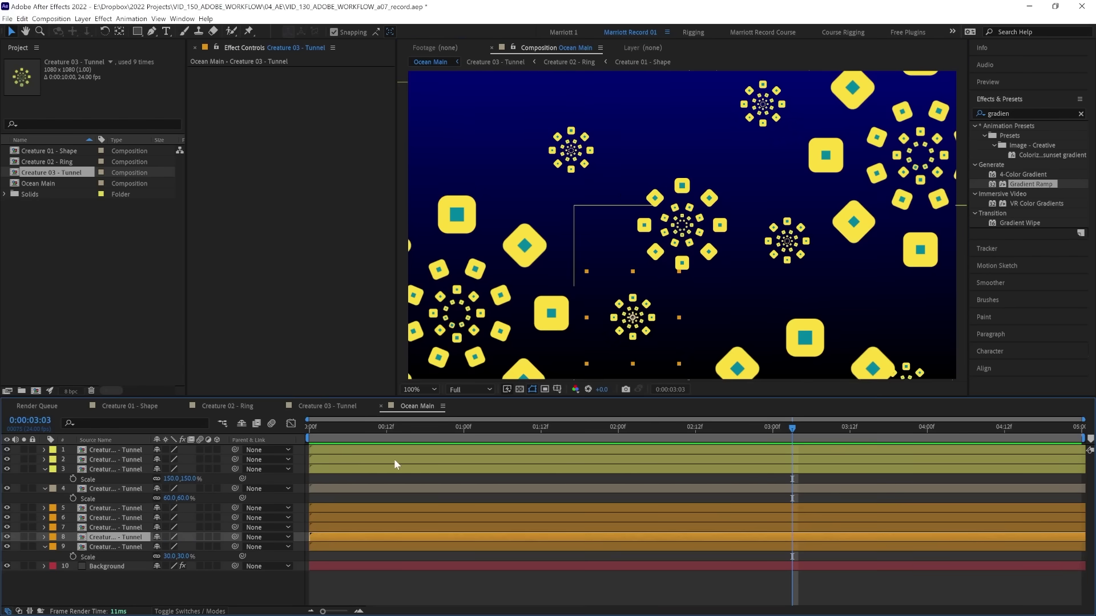
# Step: Add two null objects and rename them Parallax Front and Parallax Behind
pyautogui.click(394, 460)
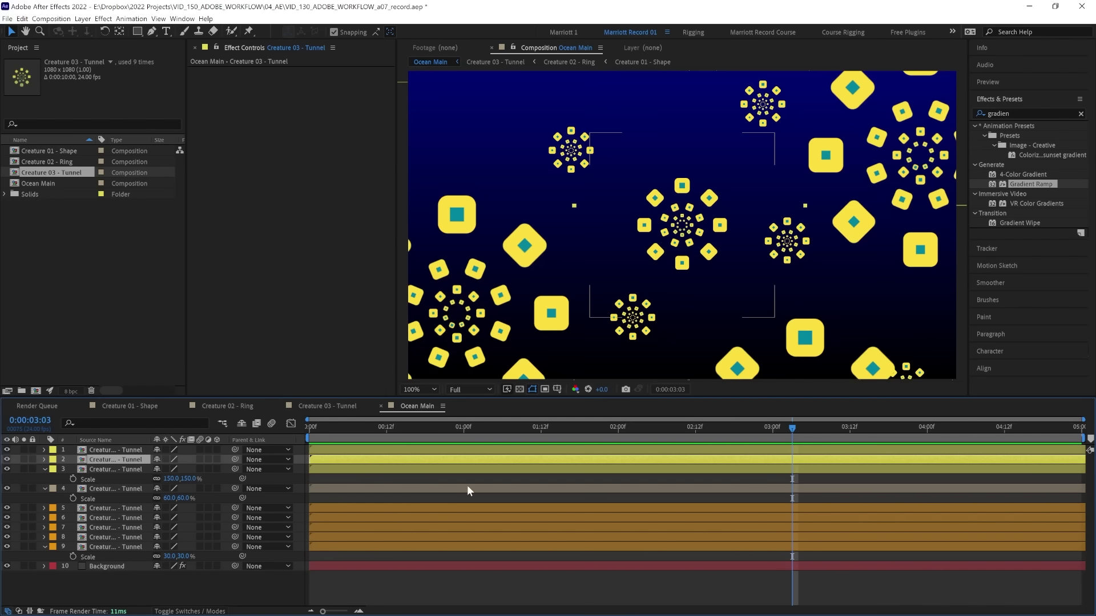
pyautogui.press('F2')
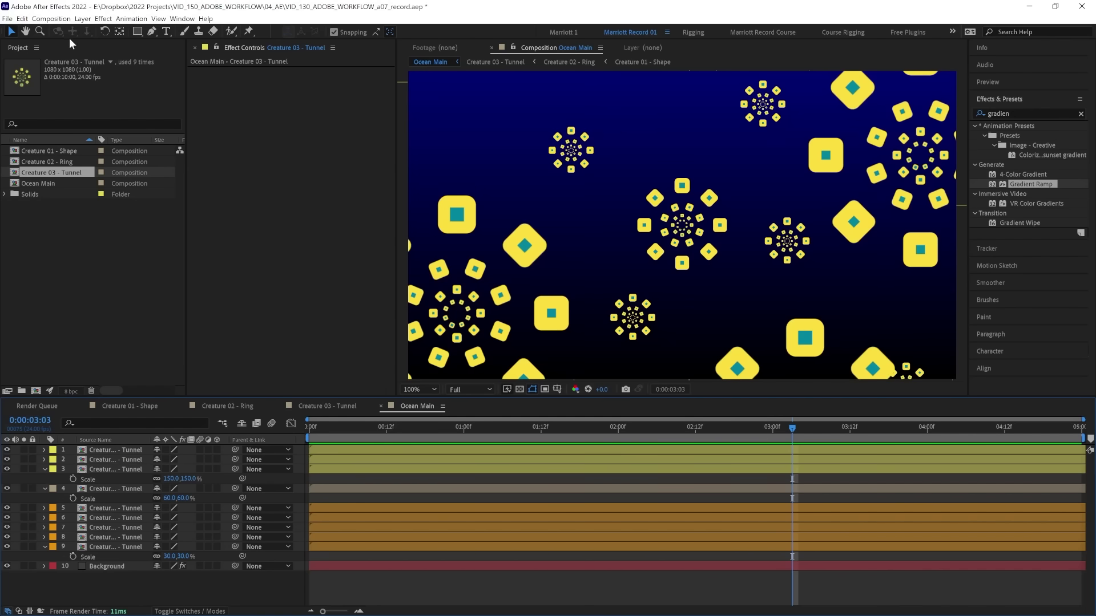
pyautogui.click(80, 19)
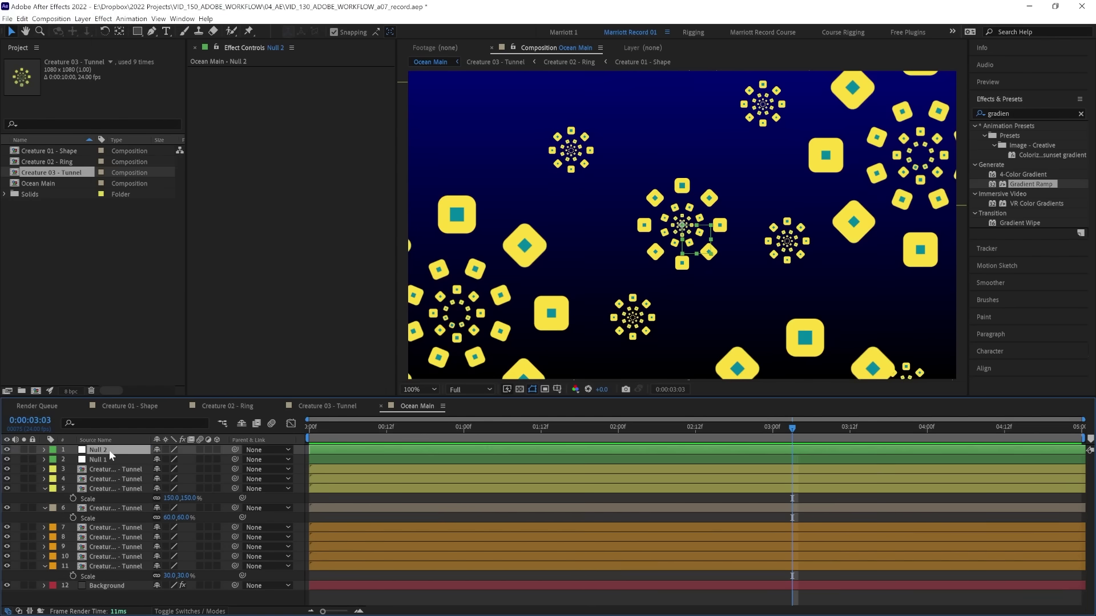
pyautogui.press('Return')
pyautogui.write('P')
pyautogui.write('a')
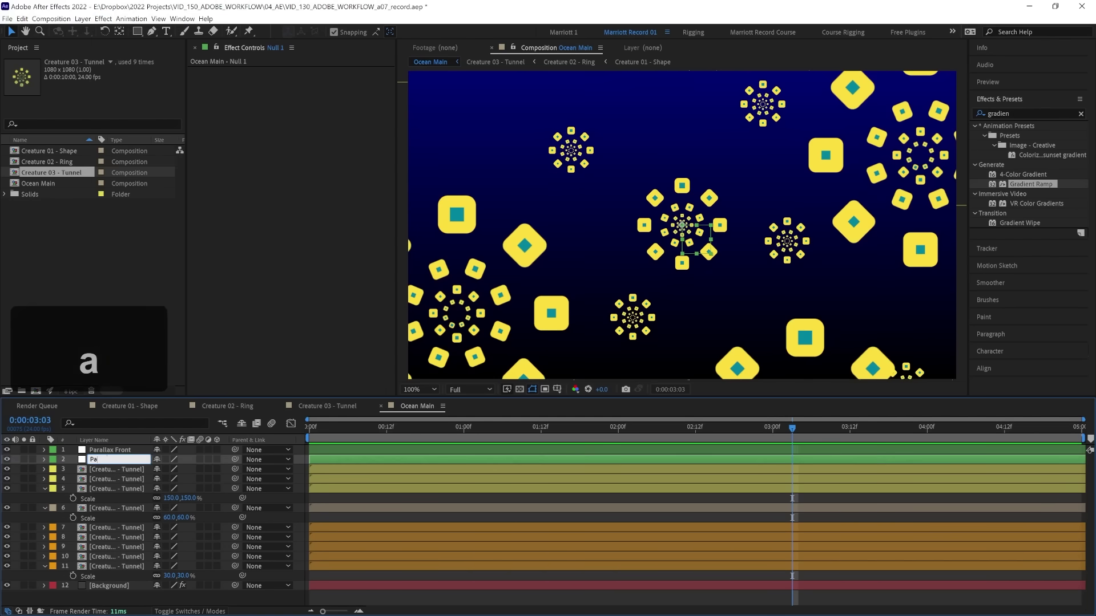
pyautogui.write('rallax Behind')
# Step: Move the Parallax Behind null directly above the orange-labelled layers and select the central 60% tunnel layer
pyautogui.click(114, 479)
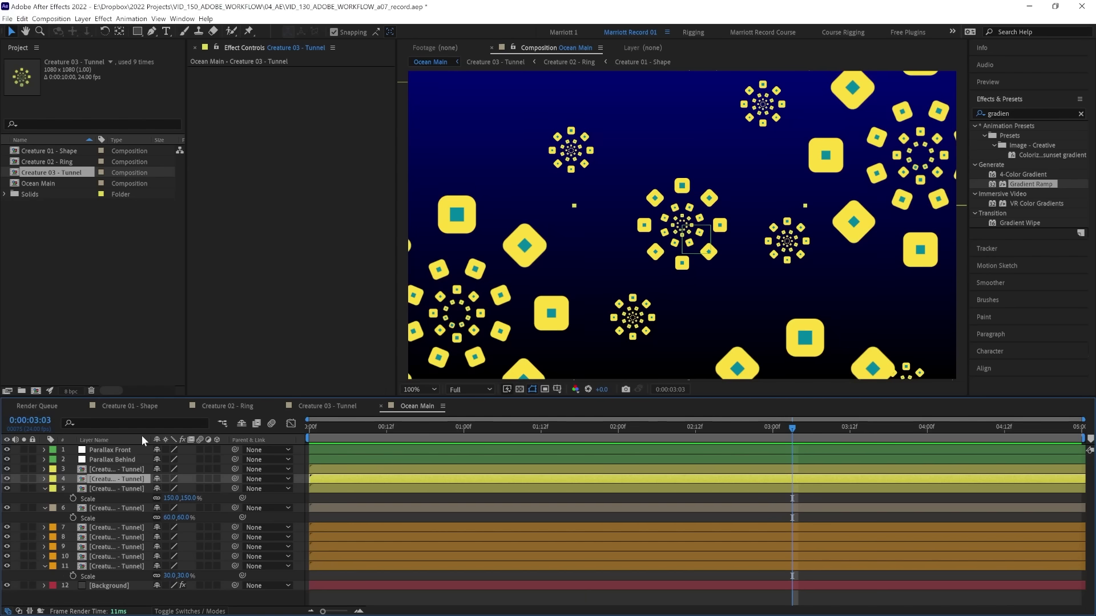
pyautogui.moveTo(118, 459); pyautogui.dragTo(116, 519)
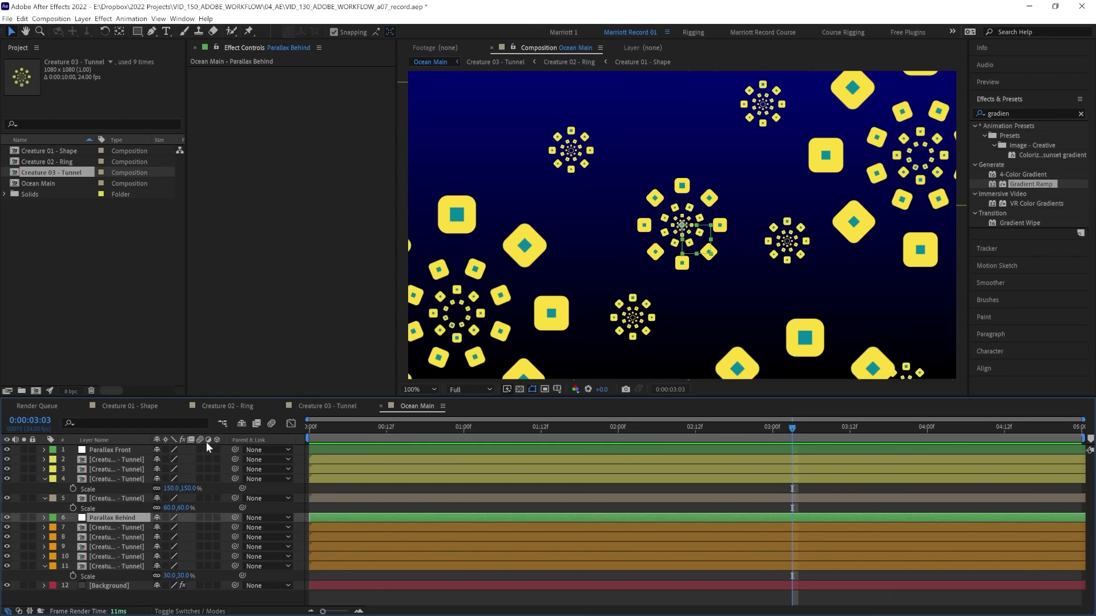
pyautogui.click(74, 499)
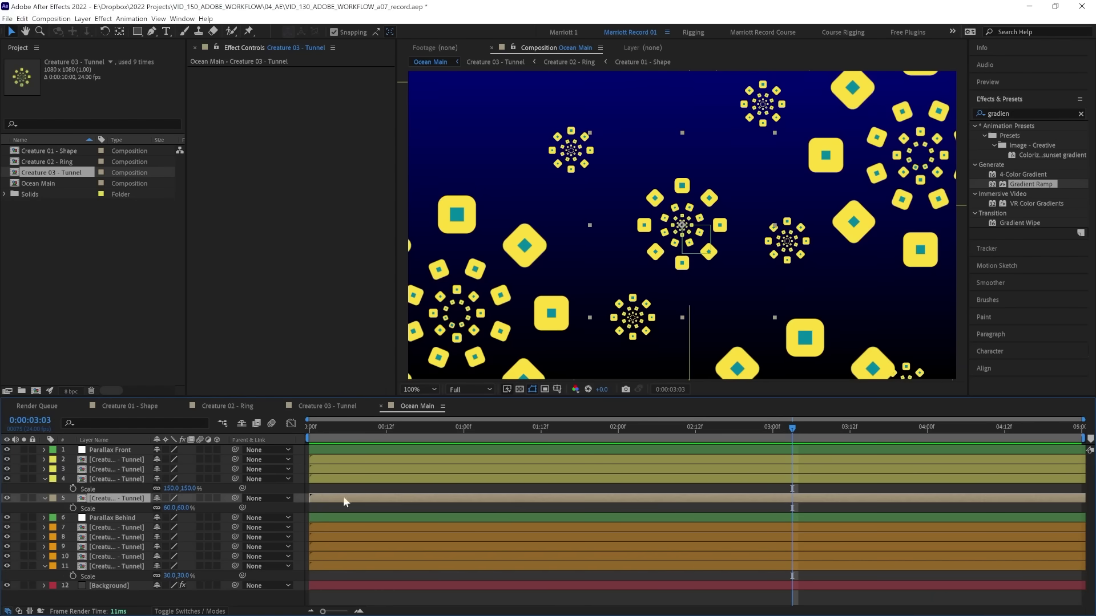
# Step: Parent the three yellow-labelled layers to Parallax Front and the five orange-labelled layers to Parallax Behind
pyautogui.click(323, 460)
pyautogui.keyDown('shift'); pyautogui.click(326, 478); pyautogui.keyUp('shift')
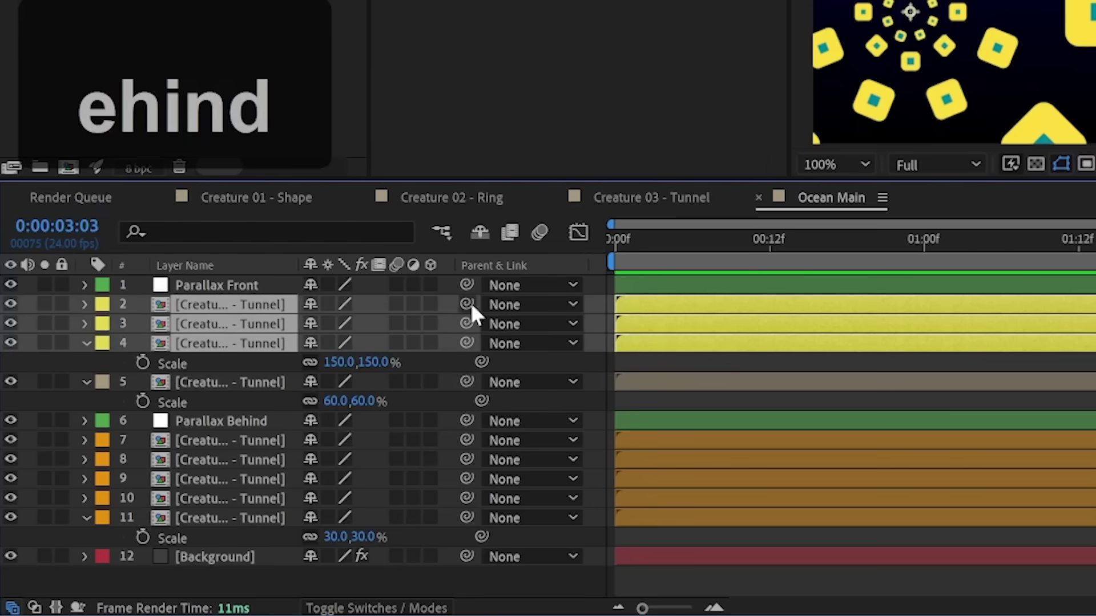
pyautogui.moveTo(466, 302); pyautogui.dragTo(234, 285)
pyautogui.click(218, 445)
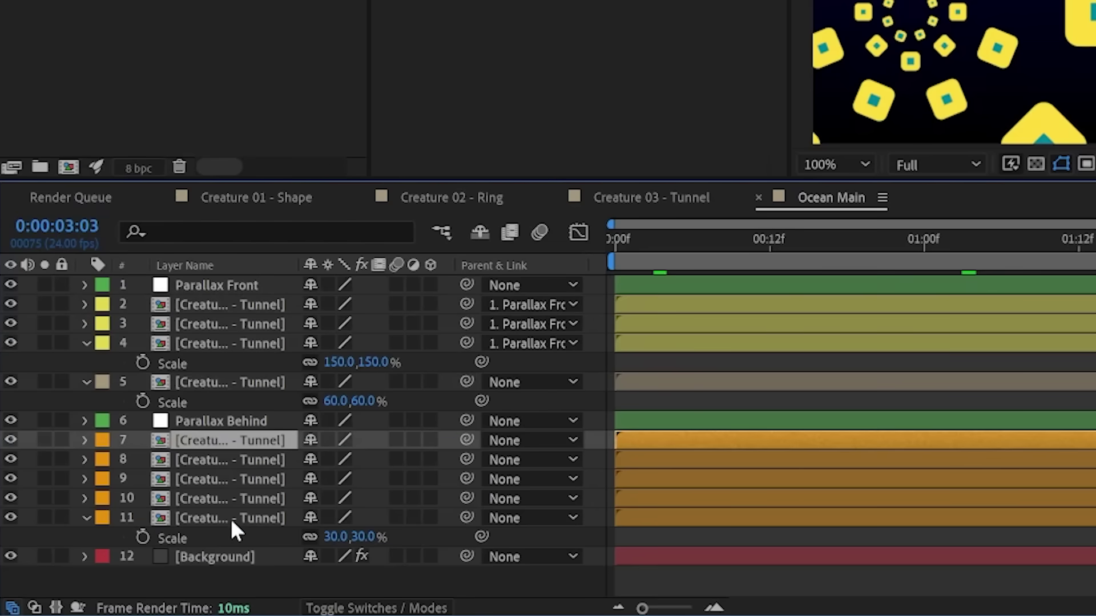
pyautogui.keyDown('shift'); pyautogui.click(231, 519); pyautogui.keyUp('shift')
pyautogui.moveTo(467, 440); pyautogui.dragTo(220, 422)
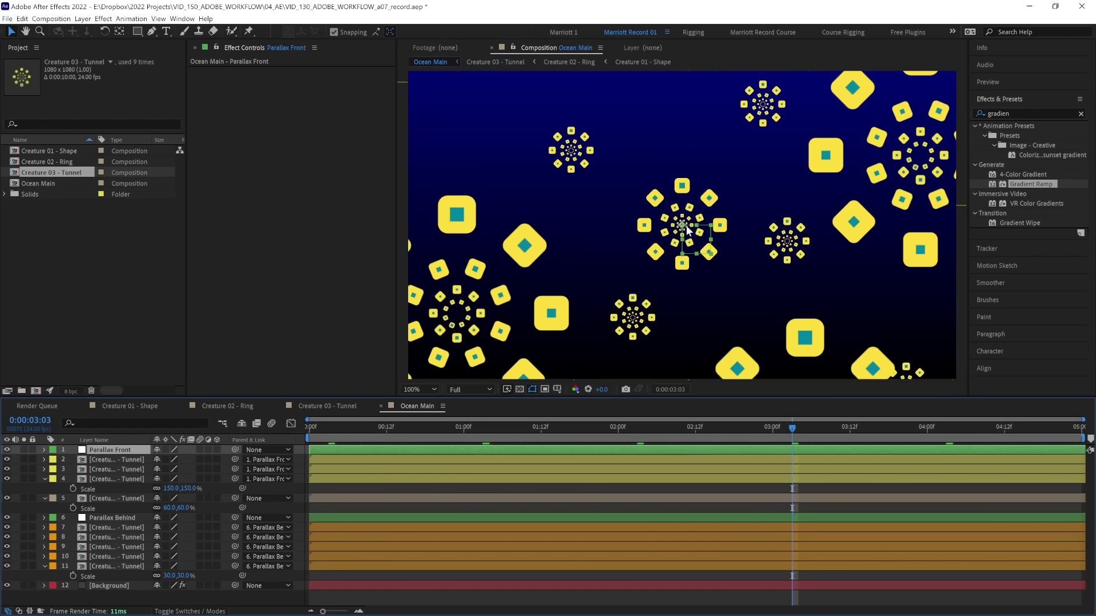
pyautogui.moveTo(682, 180); pyautogui.dragTo(674, 225)
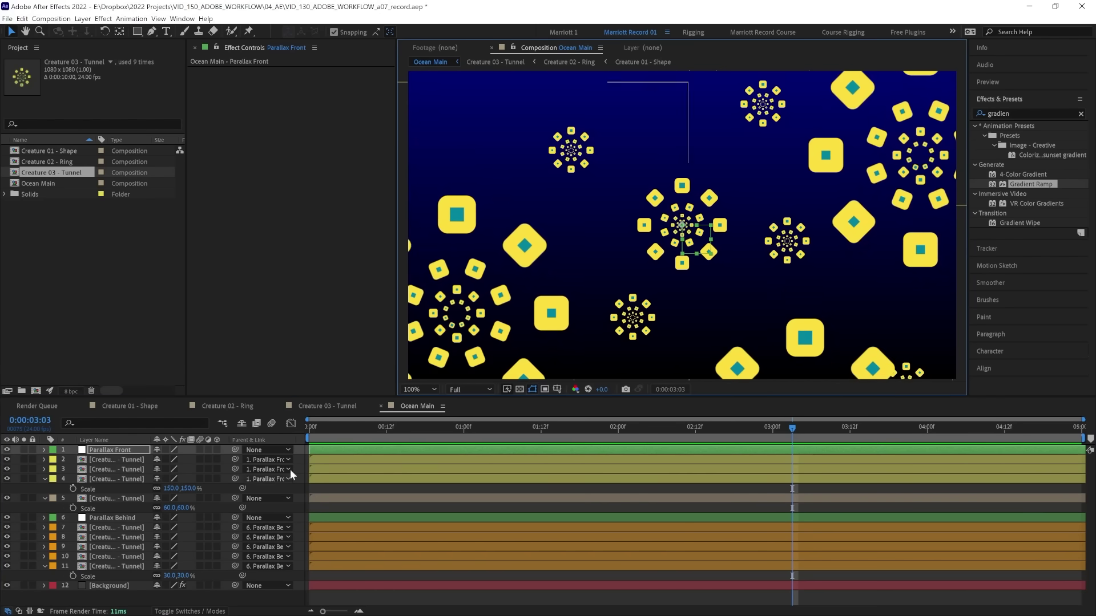
pyautogui.click(254, 430)
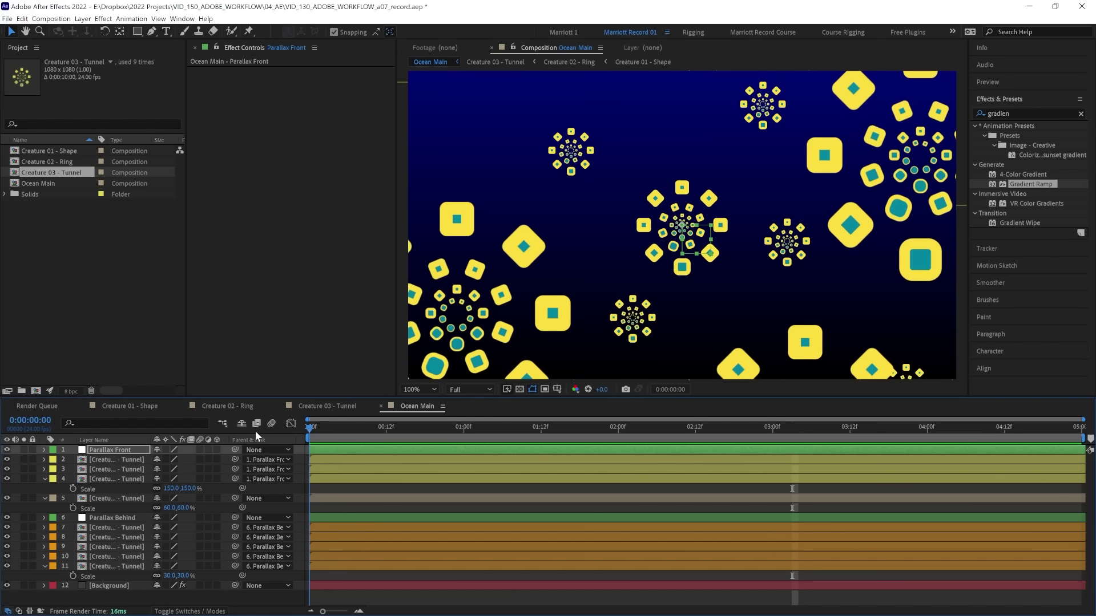
# Step: Keyframe the central 60% creature's position from 960, 712 at the first frame to 960, 364 at 0:00:04:23, and preview the rise
pyautogui.press('Home')
pyautogui.click(94, 500)
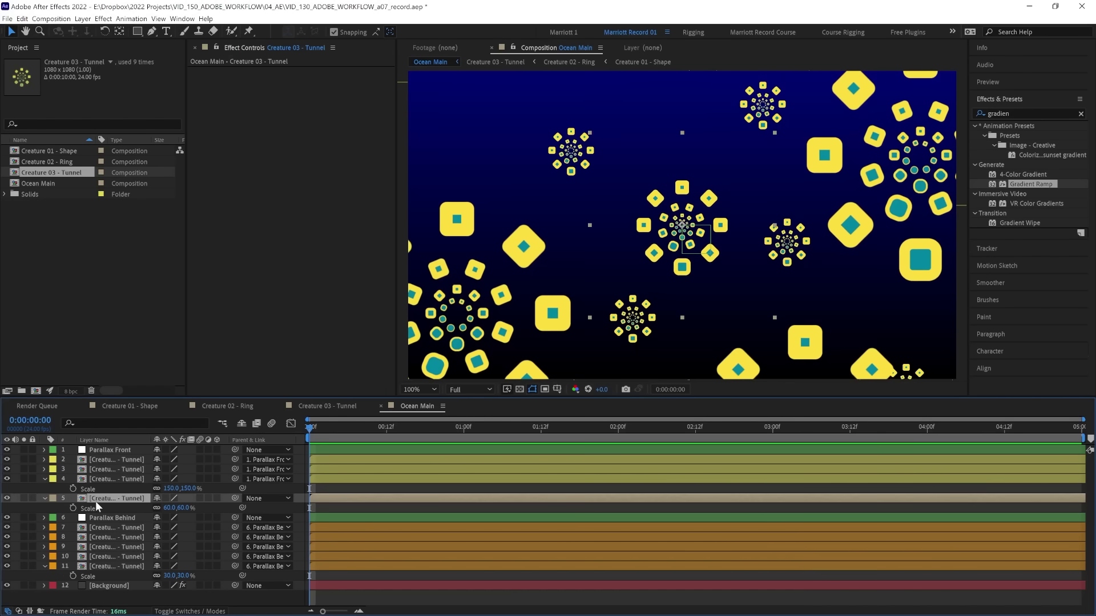
pyautogui.press('p')
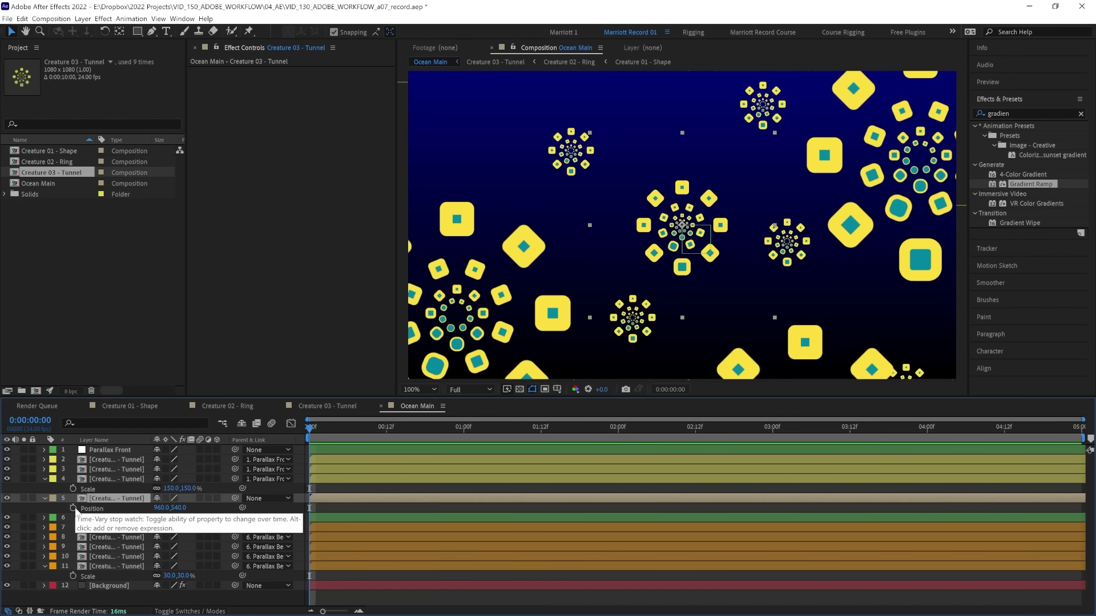
pyautogui.click(73, 508)
pyautogui.moveTo(682, 227); pyautogui.dragTo(689, 286)
pyautogui.moveTo(343, 428); pyautogui.dragTo(1087, 432)
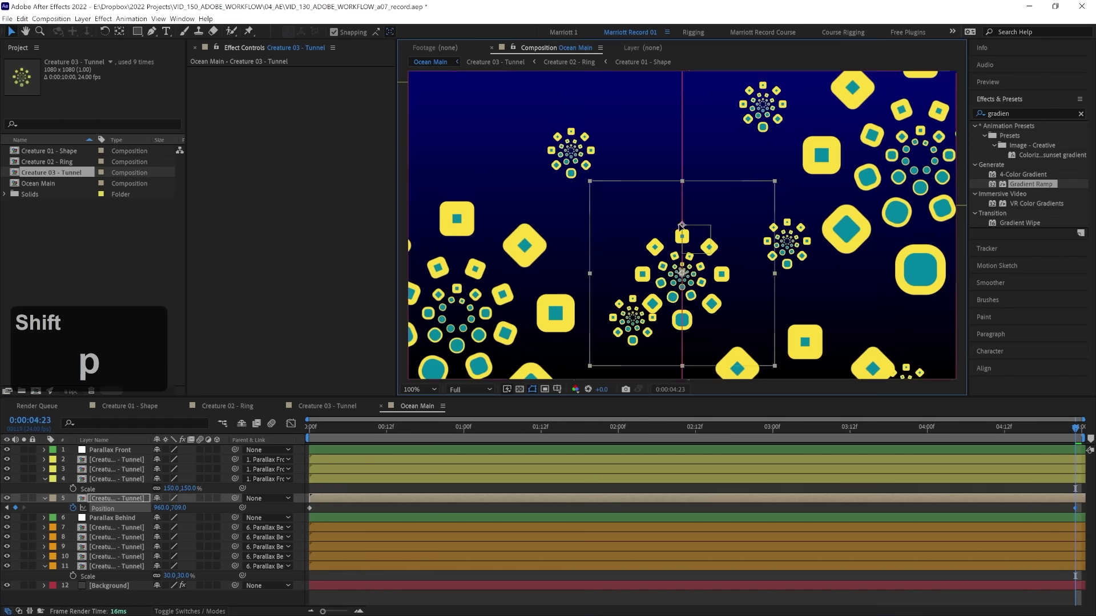
pyautogui.moveTo(682, 272); pyautogui.dragTo(682, 172)
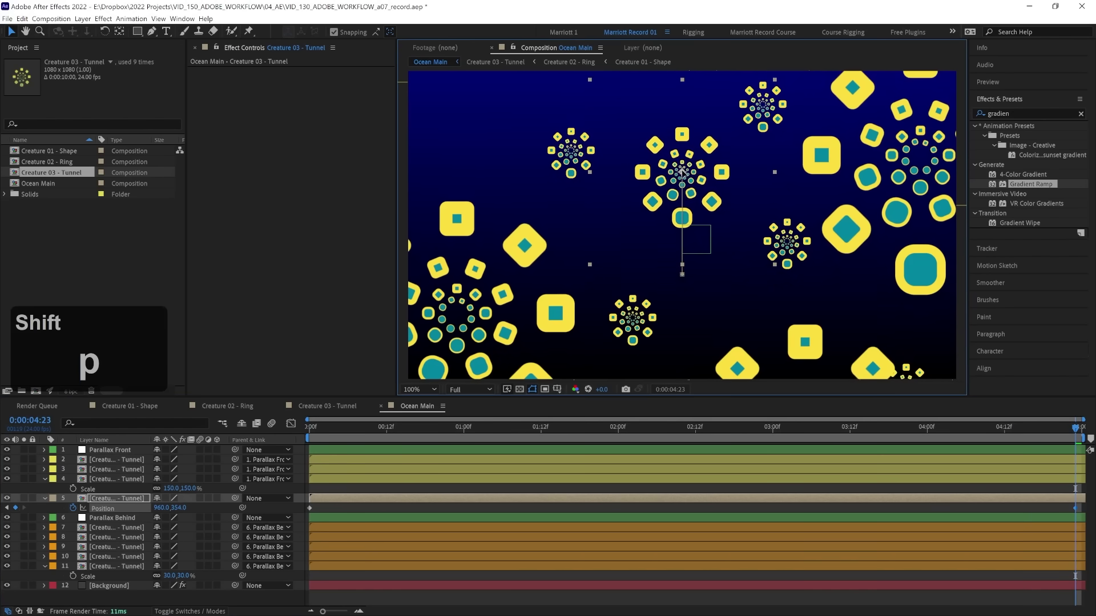
pyautogui.press('space')
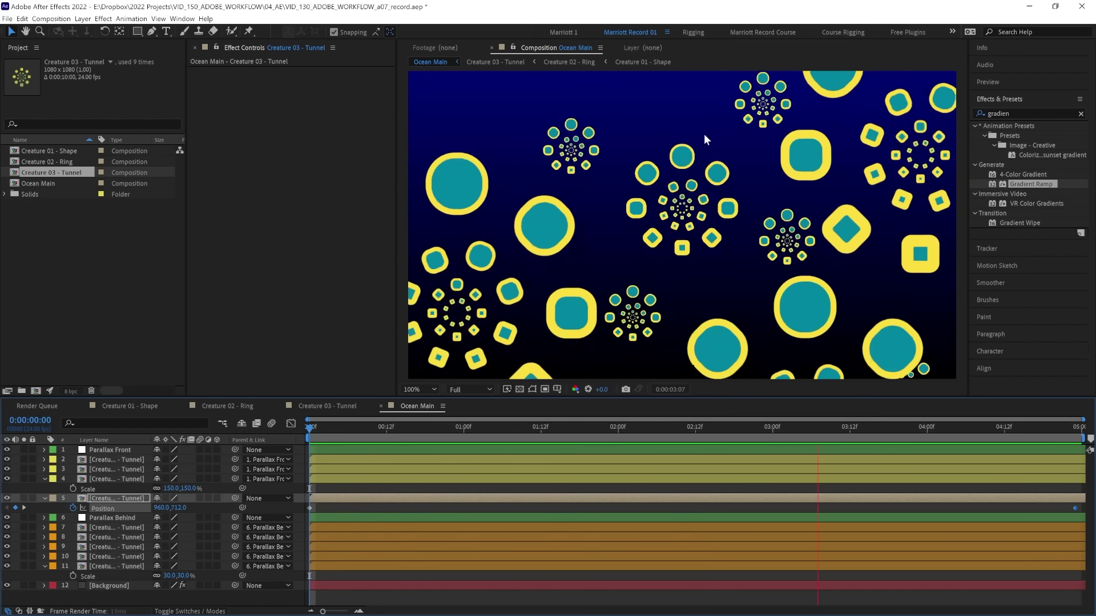
pyautogui.press('space')
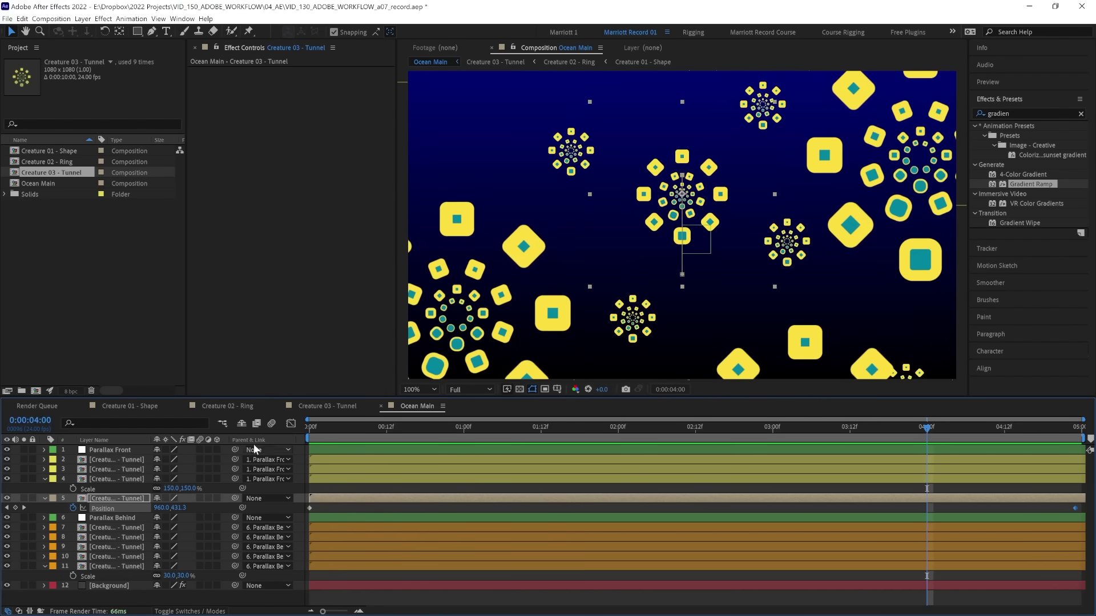
# Step: Keyframe the Parallax Front null's position from 960, 1019 at the first frame to near the frame's upper edge at 0:00:04:23, and preview it
pyautogui.click(325, 446)
pyautogui.moveTo(329, 434); pyautogui.dragTo(298, 434)
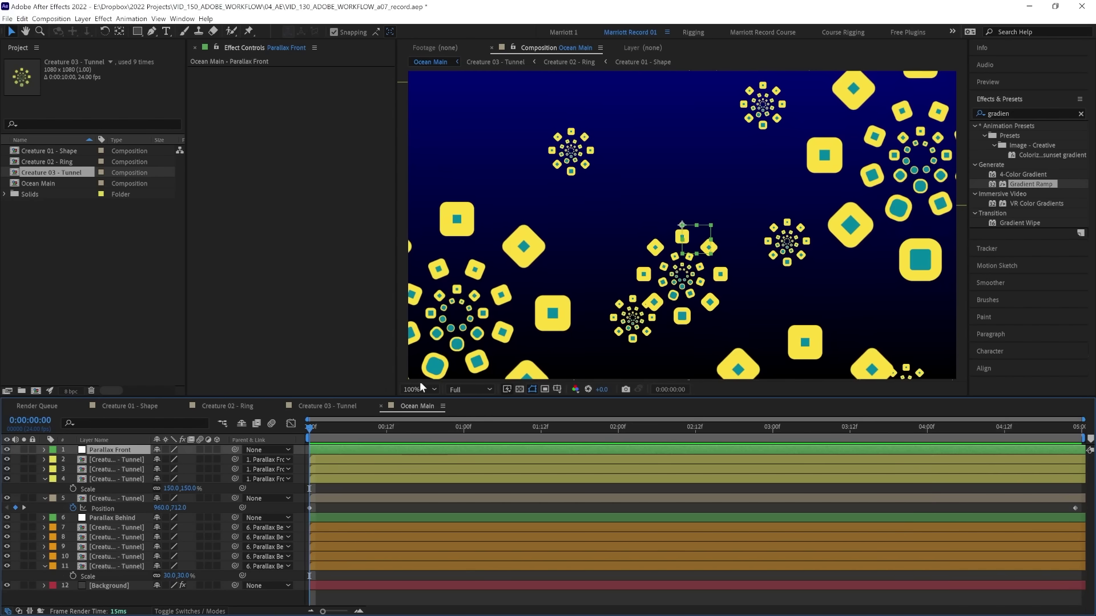
pyautogui.moveTo(573, 205); pyautogui.dragTo(649, 303)
pyautogui.press('p')
pyautogui.click(73, 459)
pyautogui.moveTo(682, 225); pyautogui.dragTo(682, 362)
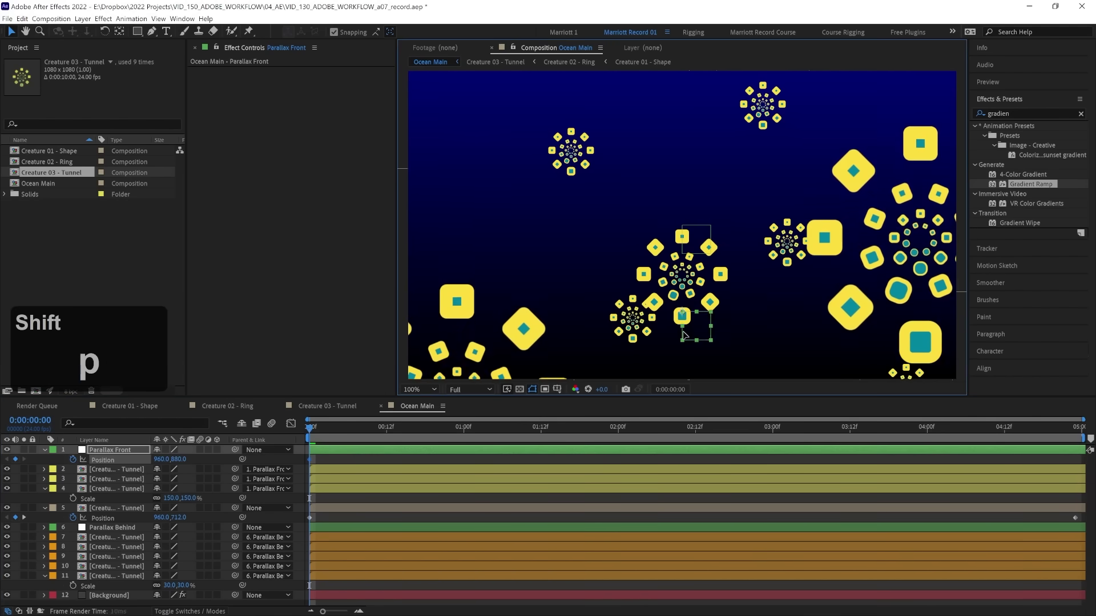
pyautogui.moveTo(337, 432); pyautogui.dragTo(1079, 439)
pyautogui.moveTo(688, 363); pyautogui.dragTo(690, 98)
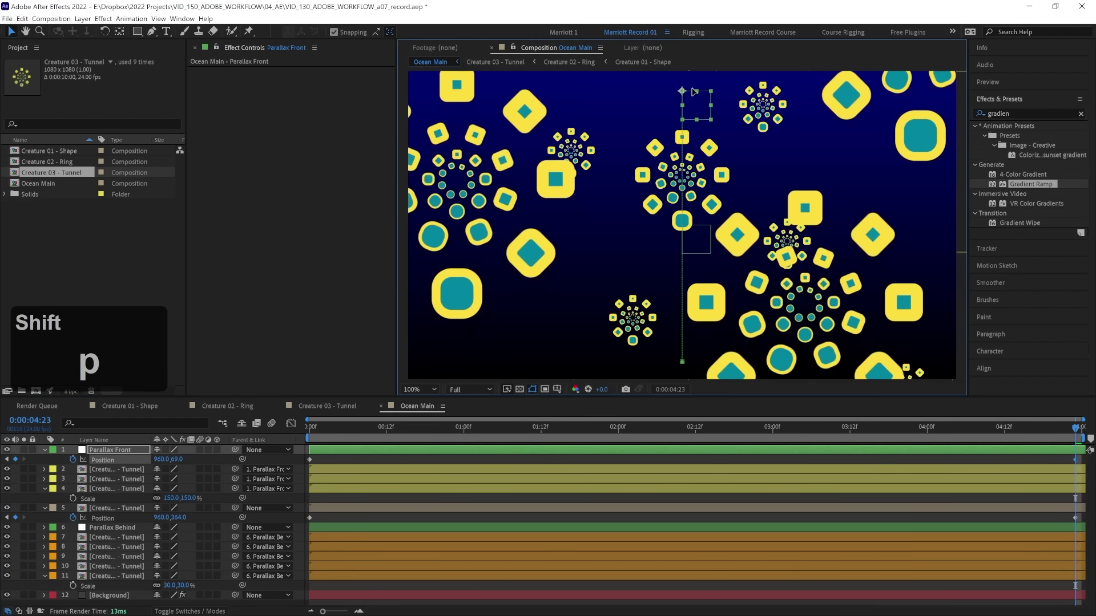
pyautogui.press('Home')
pyautogui.press('space')
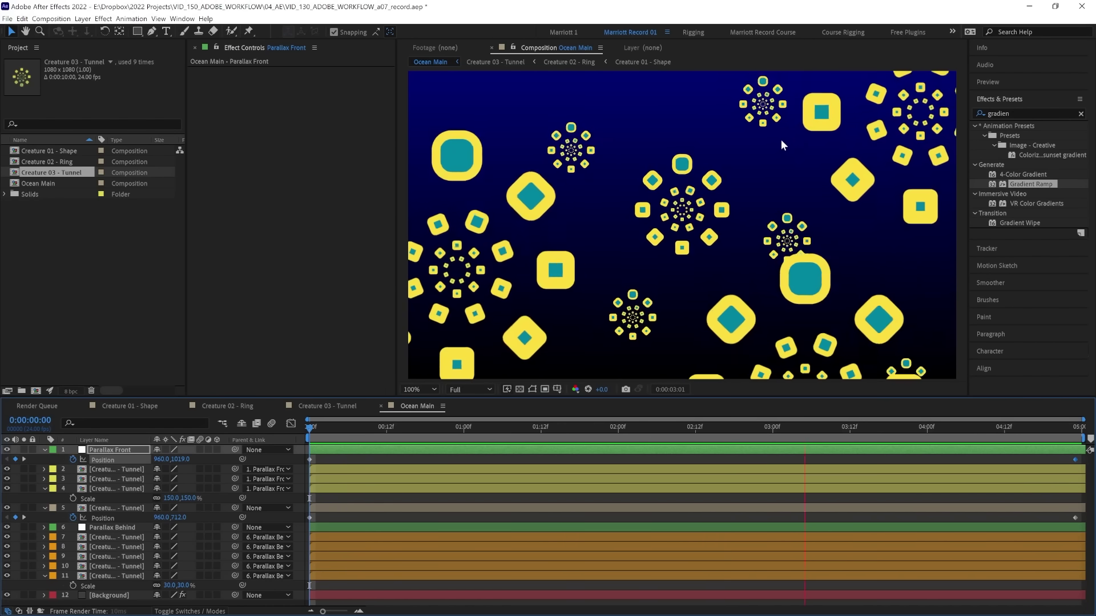
# Step: Keyframe the Parallax Behind null's position from 960, 597 at the first frame to a slightly higher spot at the end, and preview the parallax
pyautogui.click(114, 527)
pyautogui.hotkey('alt', 'shift', 'p')
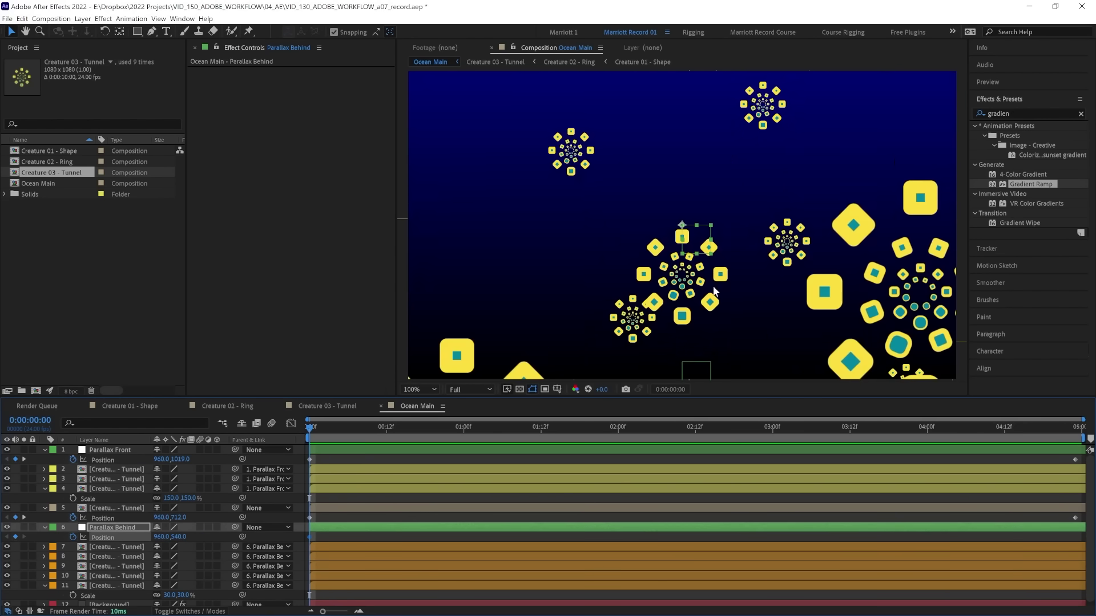
pyautogui.hotkey('shift', 'z')
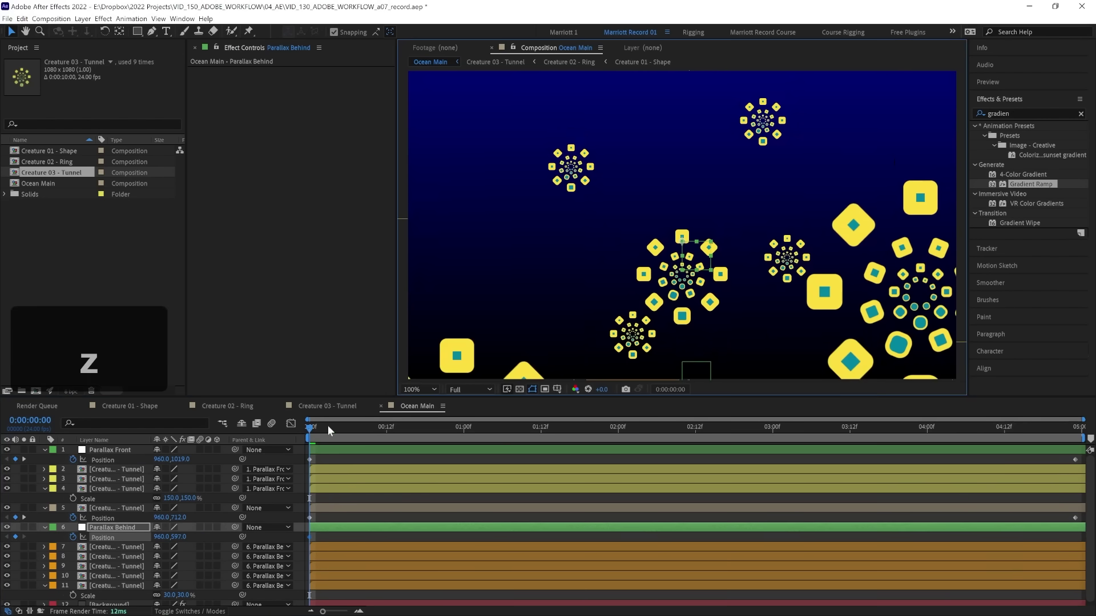
pyautogui.press('space')
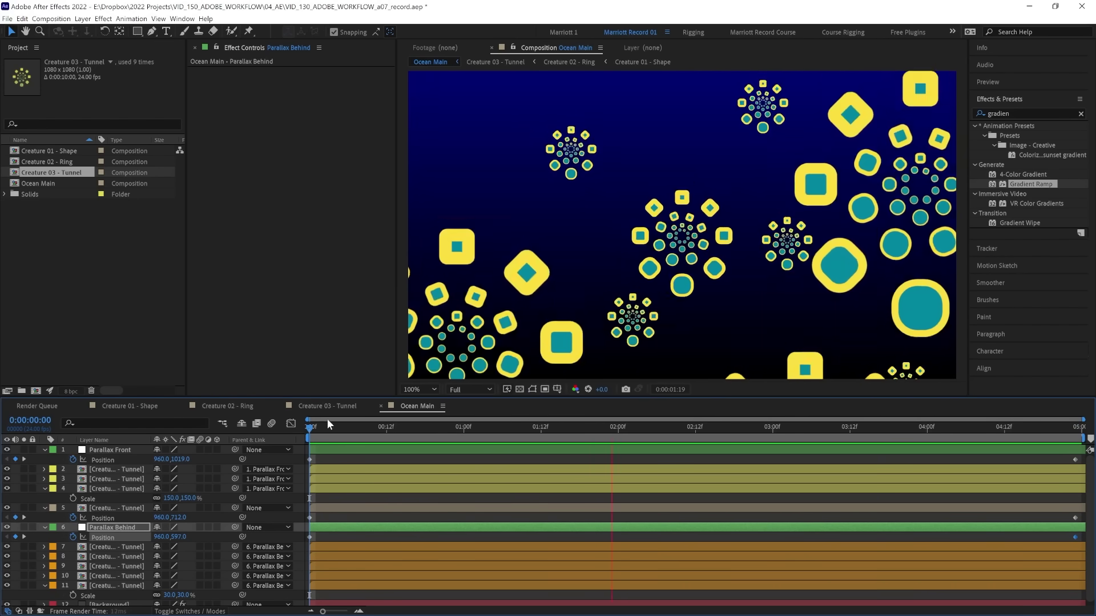
pyautogui.press('space')
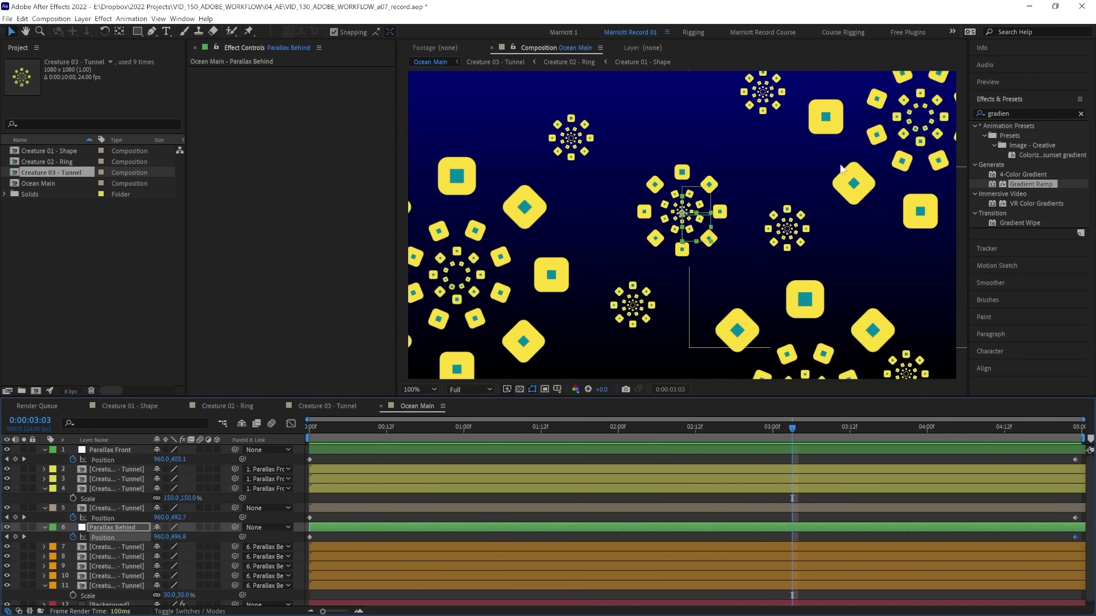
# Step: Reposition the large front creatures outward and spread the small back creatures around the central one, previewing the composition
pyautogui.click(379, 482)
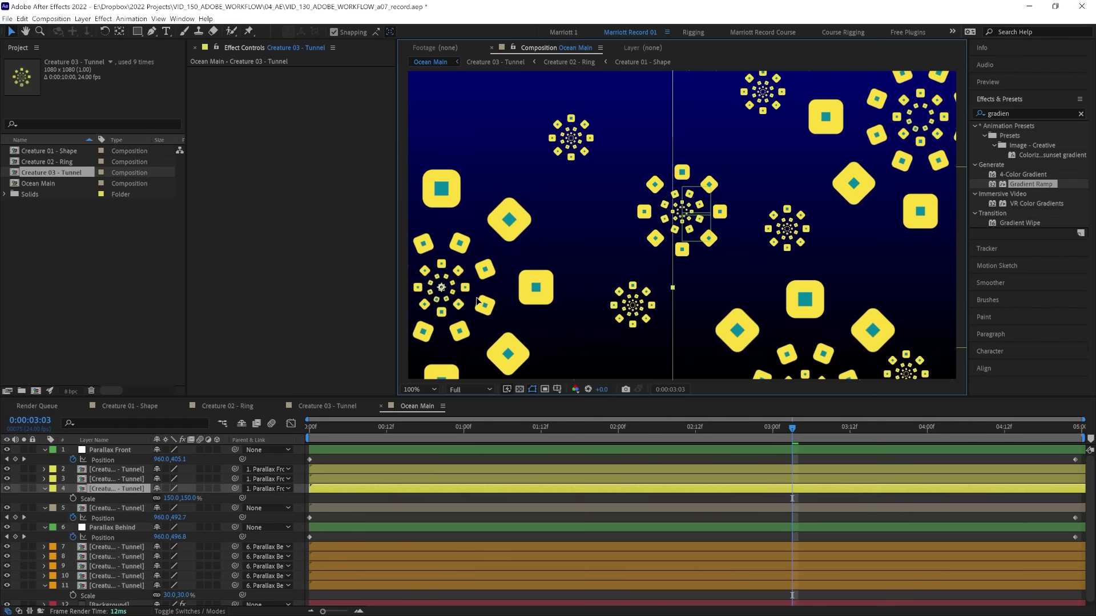
pyautogui.moveTo(854, 183); pyautogui.dragTo(889, 172)
pyautogui.moveTo(805, 300); pyautogui.dragTo(804, 321)
pyautogui.scroll(-1, 805, 321)
pyautogui.click(735, 226)
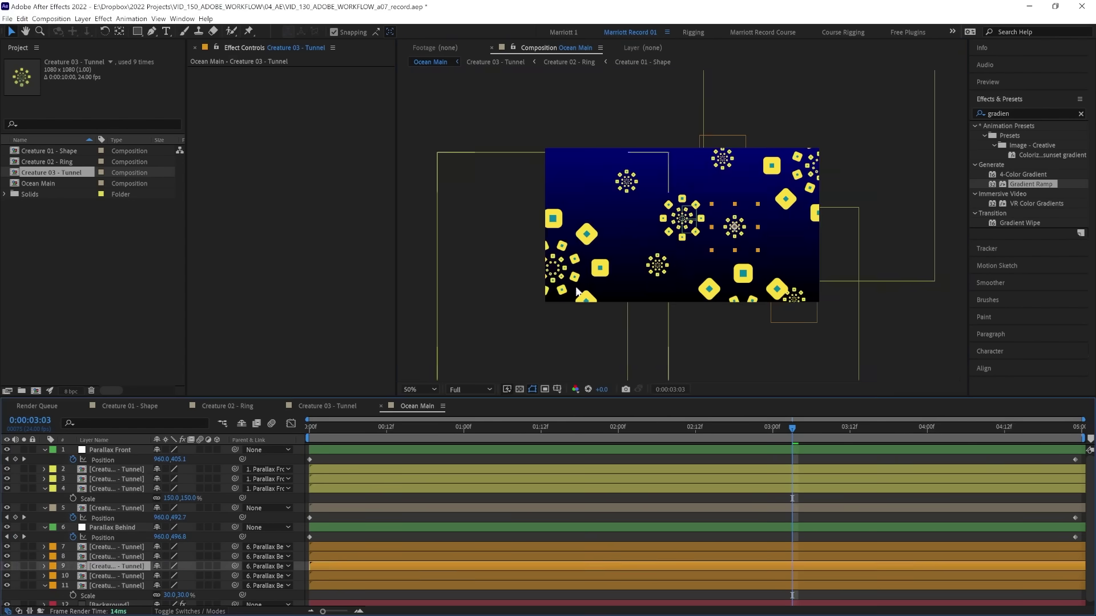
pyautogui.moveTo(627, 181); pyautogui.dragTo(612, 182)
pyautogui.click(658, 279)
pyautogui.press('Right')
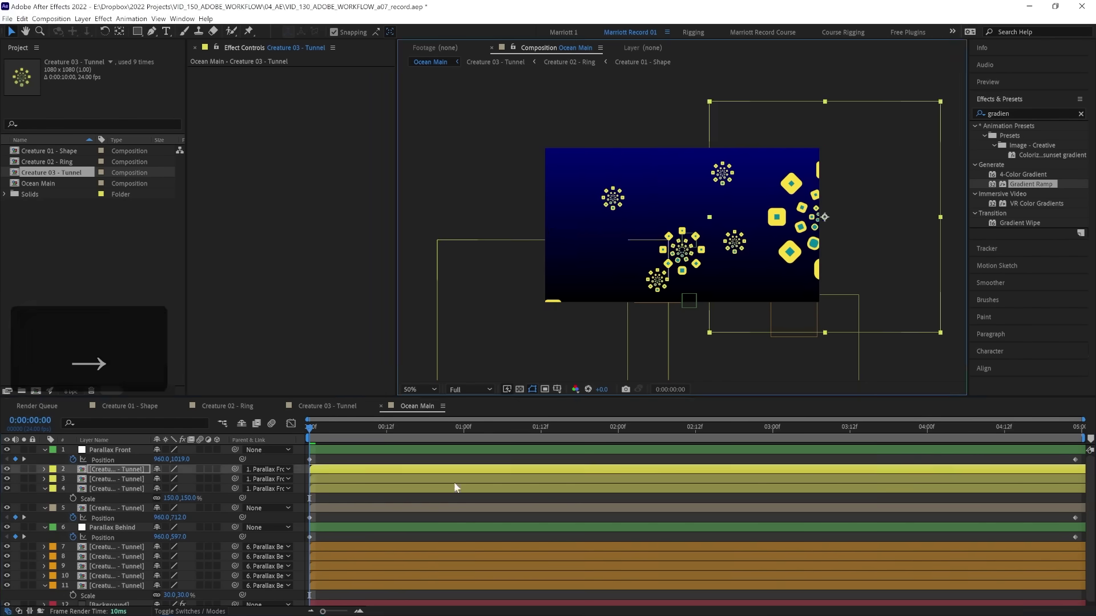
pyautogui.click(454, 482)
pyautogui.press('space')
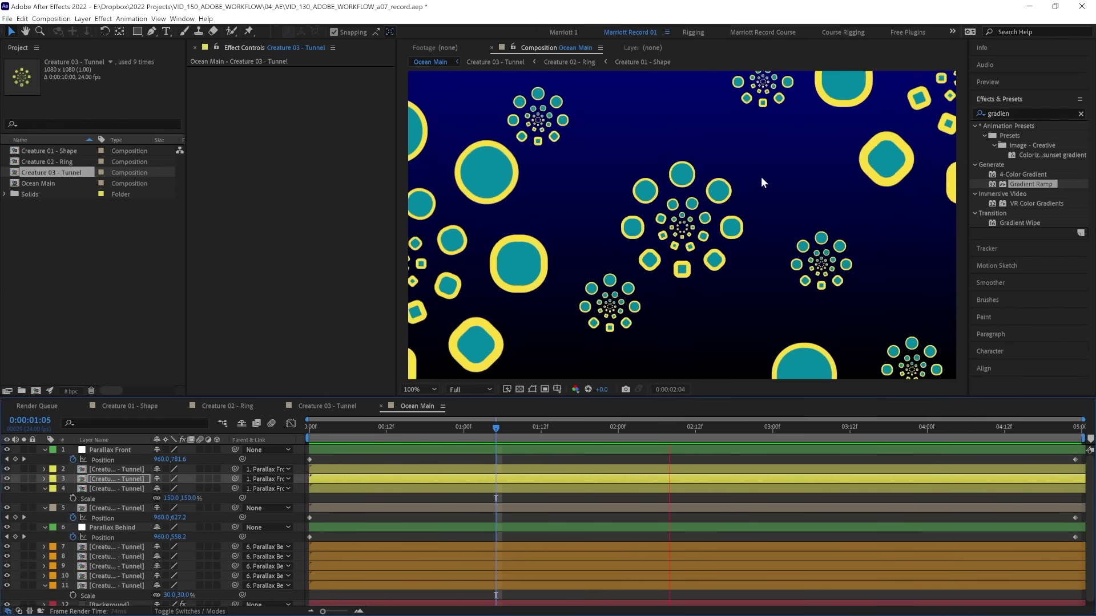
pyautogui.press('space')
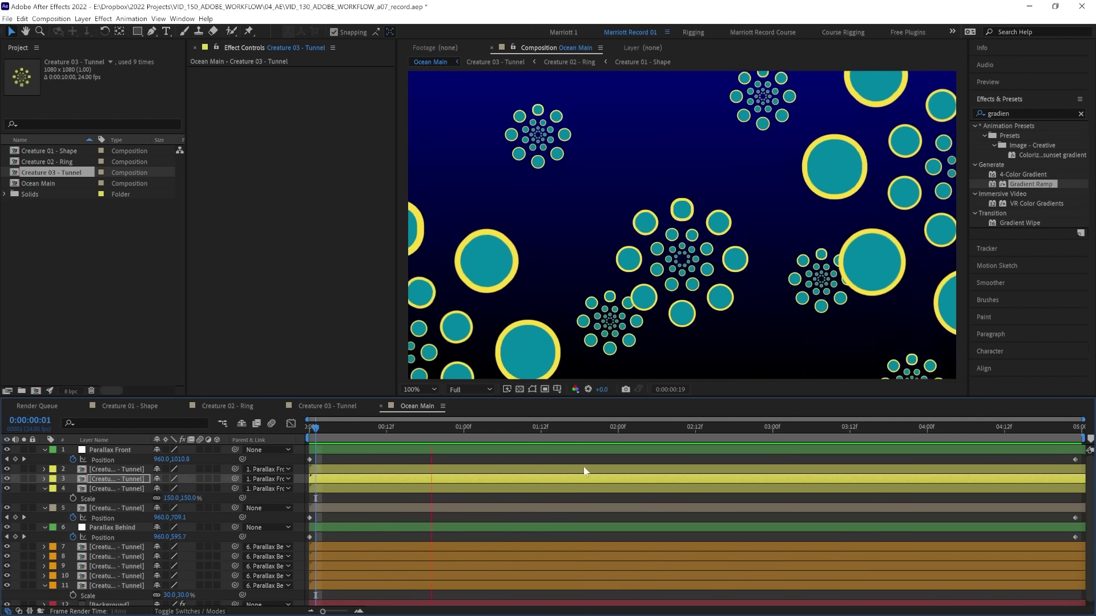
pyautogui.press('space')
# Step: Slide the yellow- and orange-labelled layers earlier in time by differing amounts to stagger the creatures' animations
pyautogui.click(521, 471)
pyautogui.press('z')
pyautogui.moveTo(526, 476); pyautogui.dragTo(476, 471)
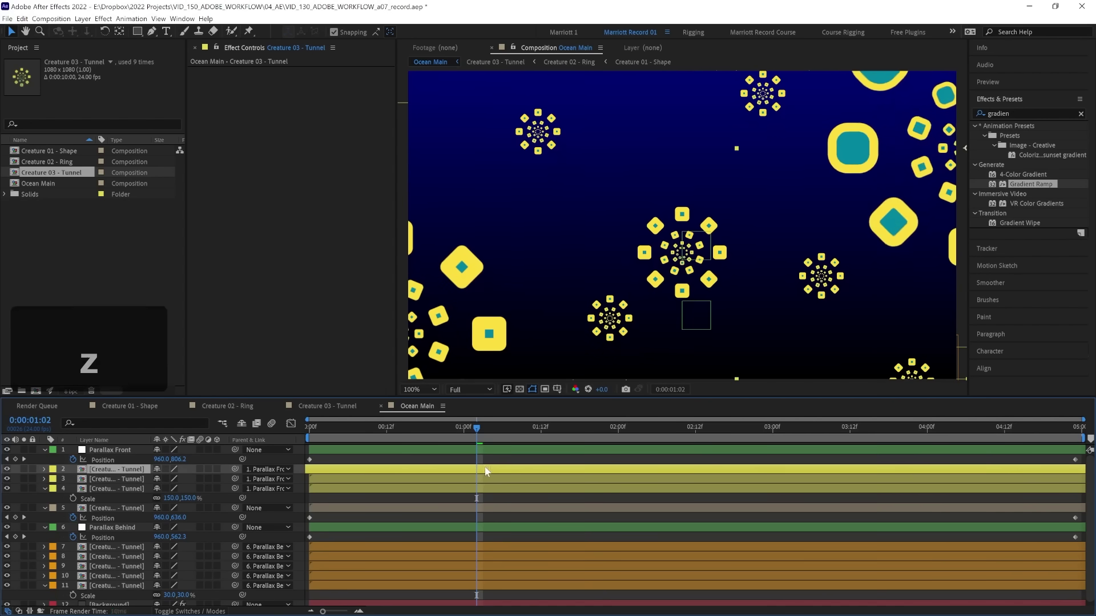
pyautogui.click(416, 569)
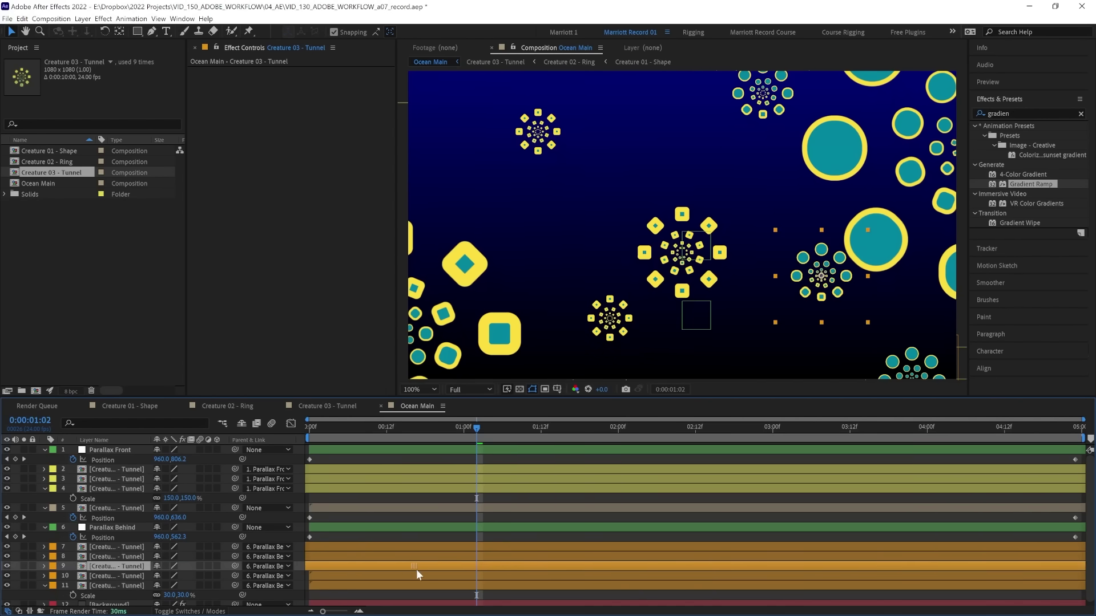
pyautogui.moveTo(416, 568); pyautogui.dragTo(429, 570)
pyautogui.click(481, 586)
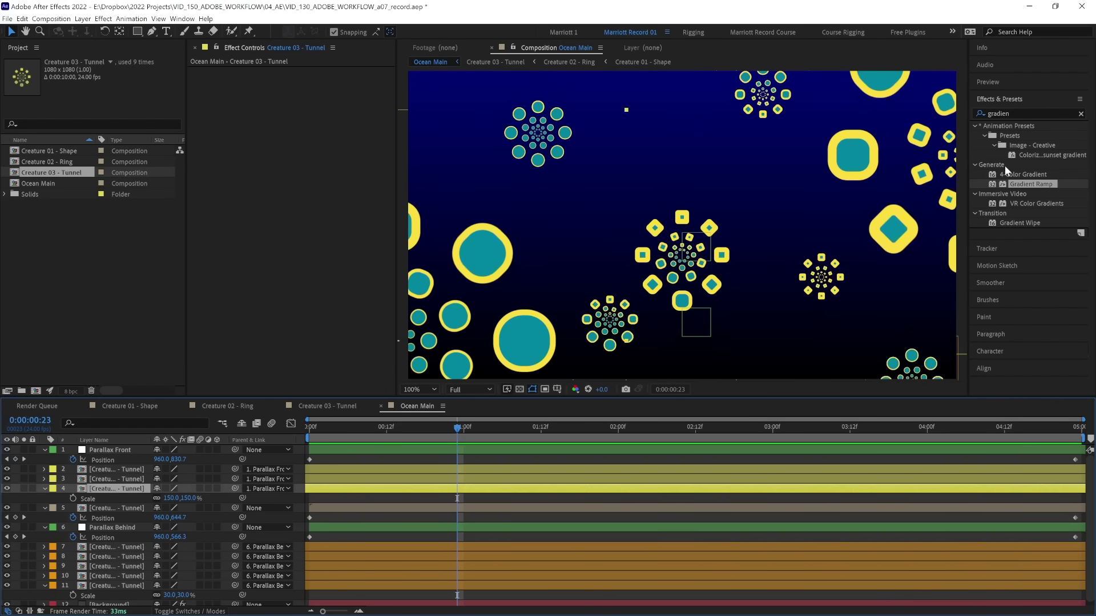
# Step: Apply Camera Lens Blur to the large creature at the frame's left, with a Blur Radius of 50
pyautogui.press('BackSpace')
pyautogui.press('BackSpace')
pyautogui.press('BackSpace')
pyautogui.press('BackSpace')
pyautogui.press('BackSpace')
pyautogui.press('BackSpace')
pyautogui.press('BackSpace')
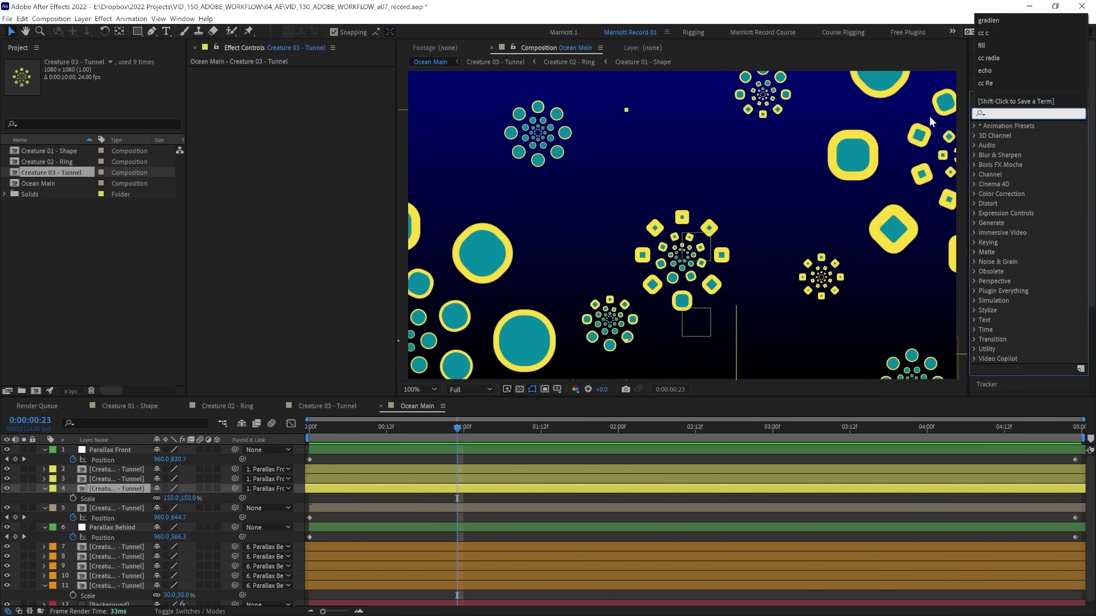
pyautogui.write('camera le')
pyautogui.moveTo(1024, 135); pyautogui.dragTo(307, 135)
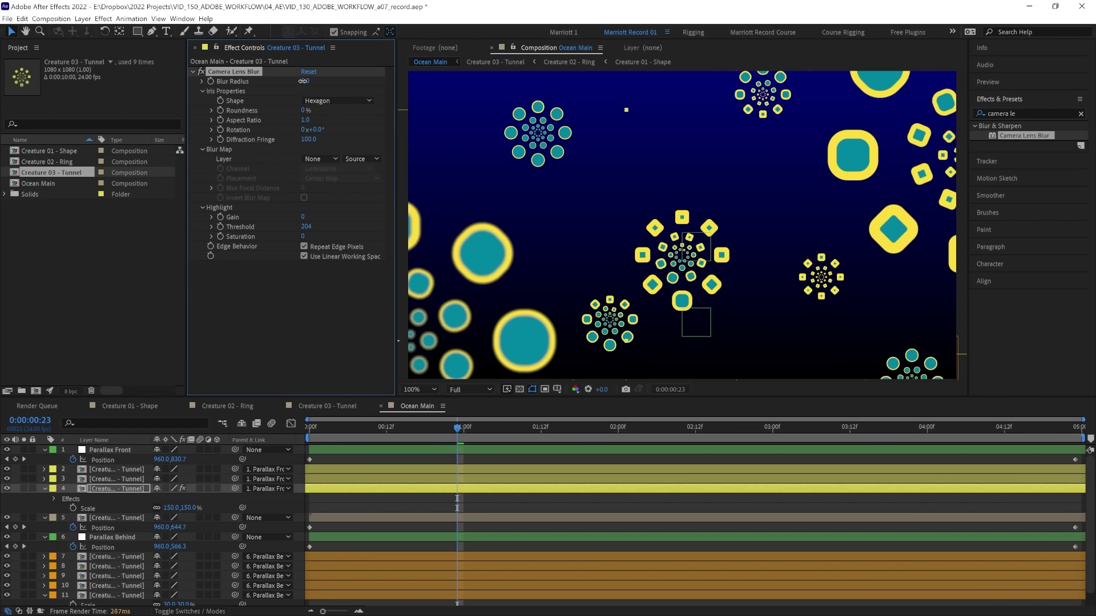
pyautogui.moveTo(303, 81); pyautogui.dragTo(329, 82)
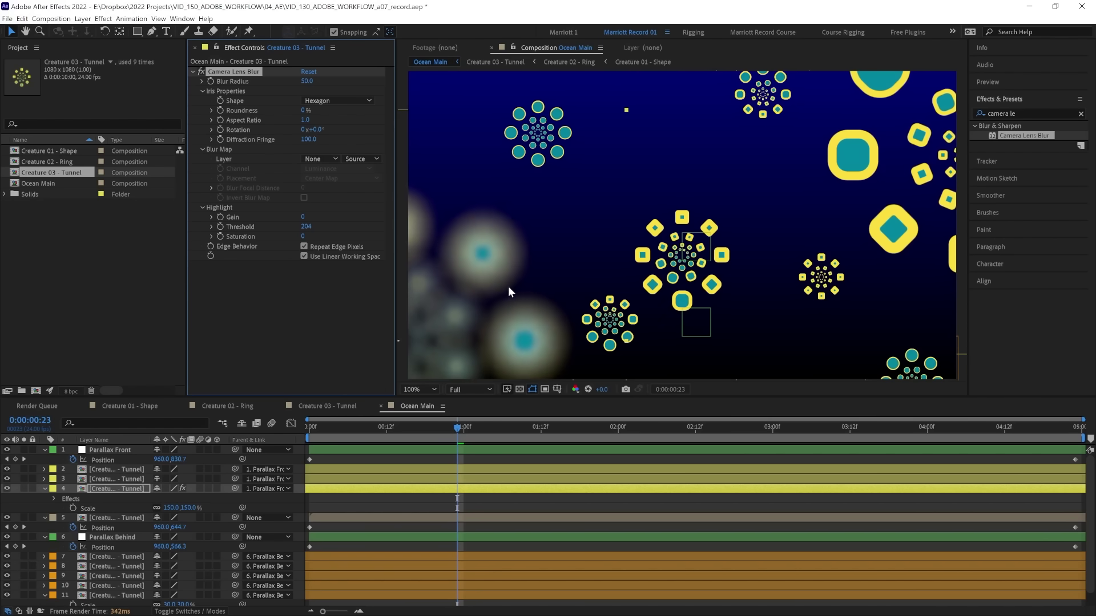
# Step: Copy the Camera Lens Blur effect to the other two yellow-labelled layers
pyautogui.hotkey('ctrl', 'c')
pyautogui.click(411, 479)
pyautogui.keyDown('shift'); pyautogui.click(410, 470); pyautogui.keyUp('shift')
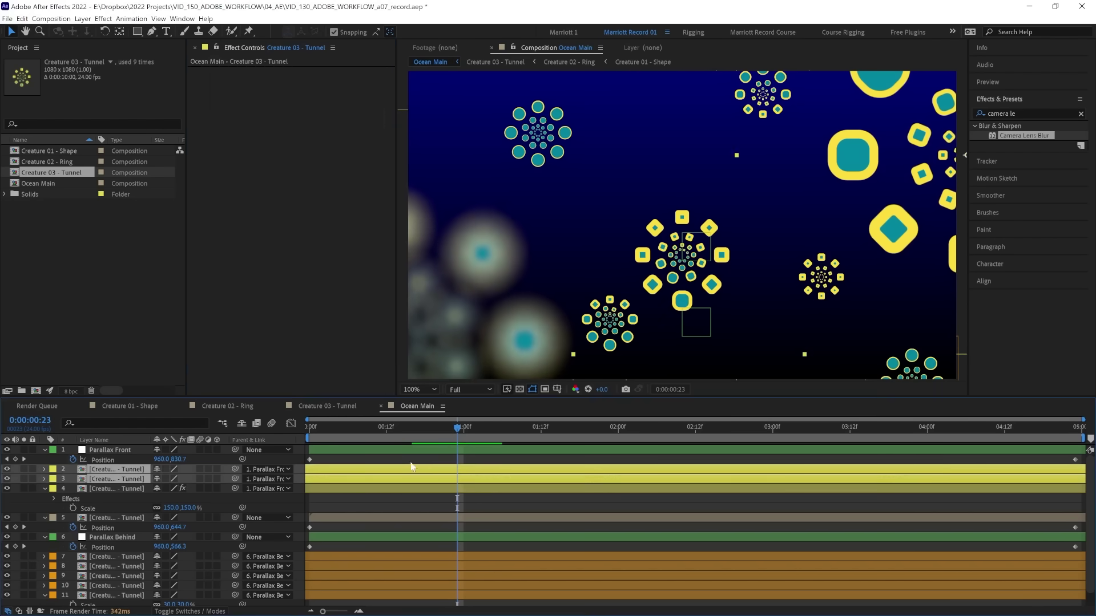
pyautogui.hotkey('ctrl', 'v')
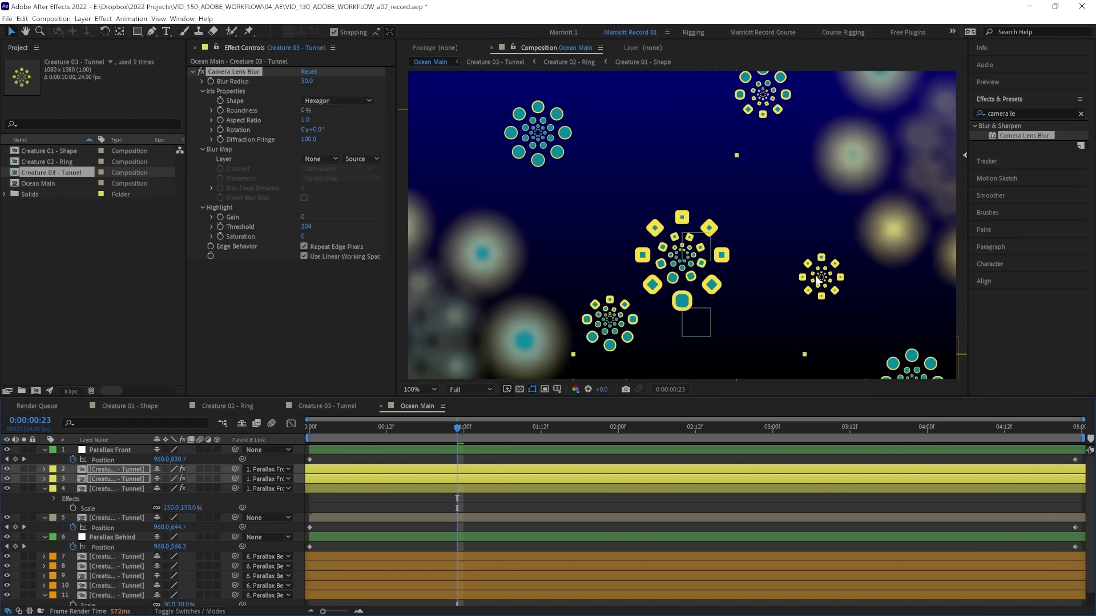
# Step: Paste the Camera Lens Blur onto the small creature at the frame's upper right and set its Blur Radius to 100
pyautogui.click(785, 169)
pyautogui.hotkey('ctrl', 'v')
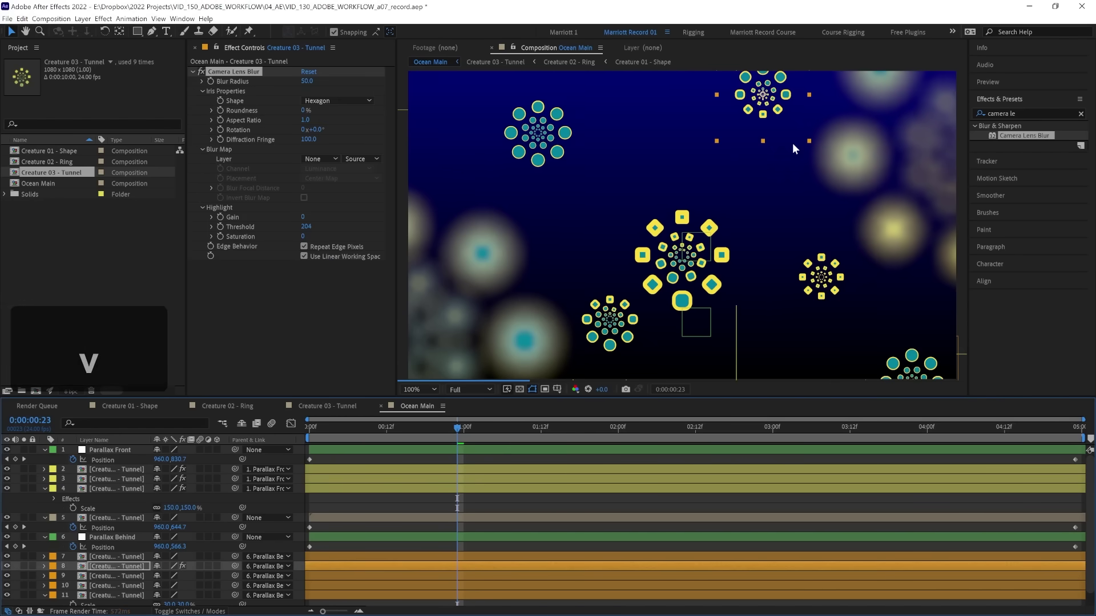
pyautogui.click(307, 81)
pyautogui.write('100')
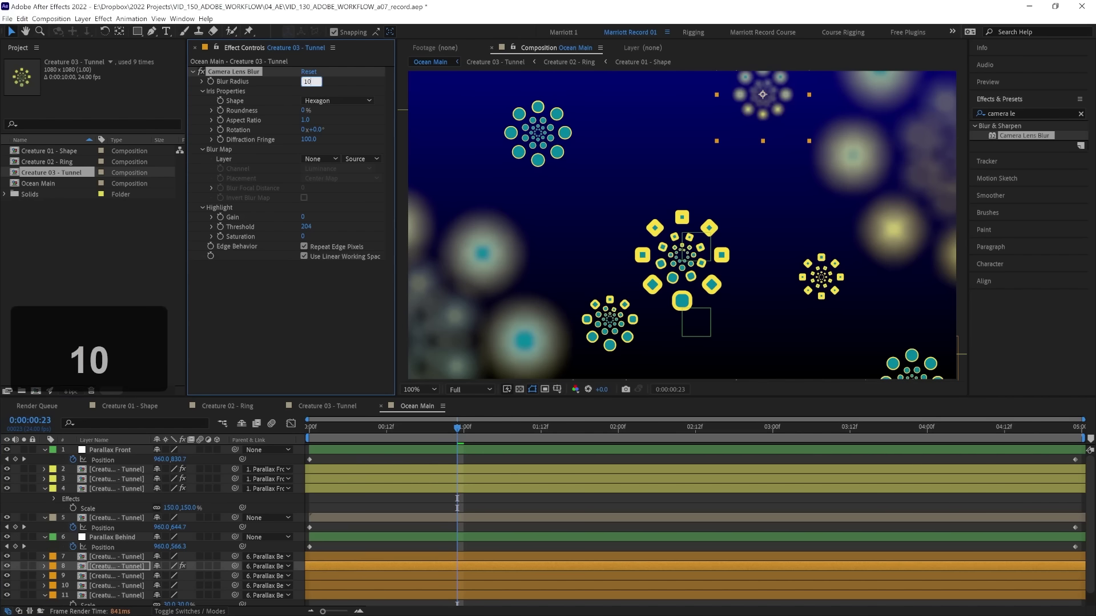
pyautogui.press('Return')
# Step: Copy the radius-100 Camera Lens Blur to the remaining orange-labelled layers and preview the animation
pyautogui.hotkey('ctrl', 'c')
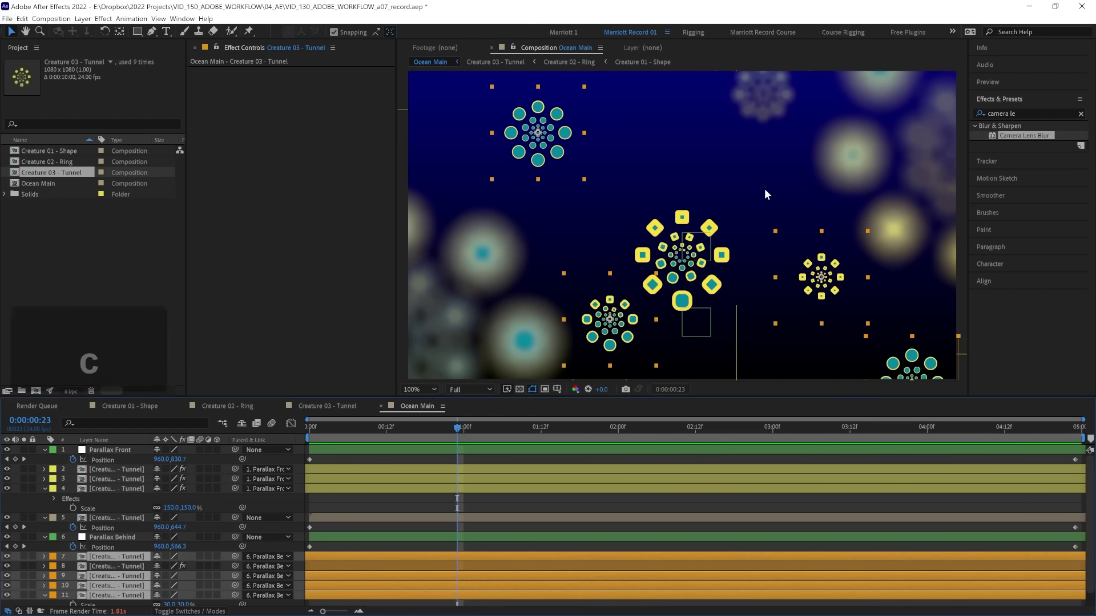
pyautogui.hotkey('ctrl', 'v')
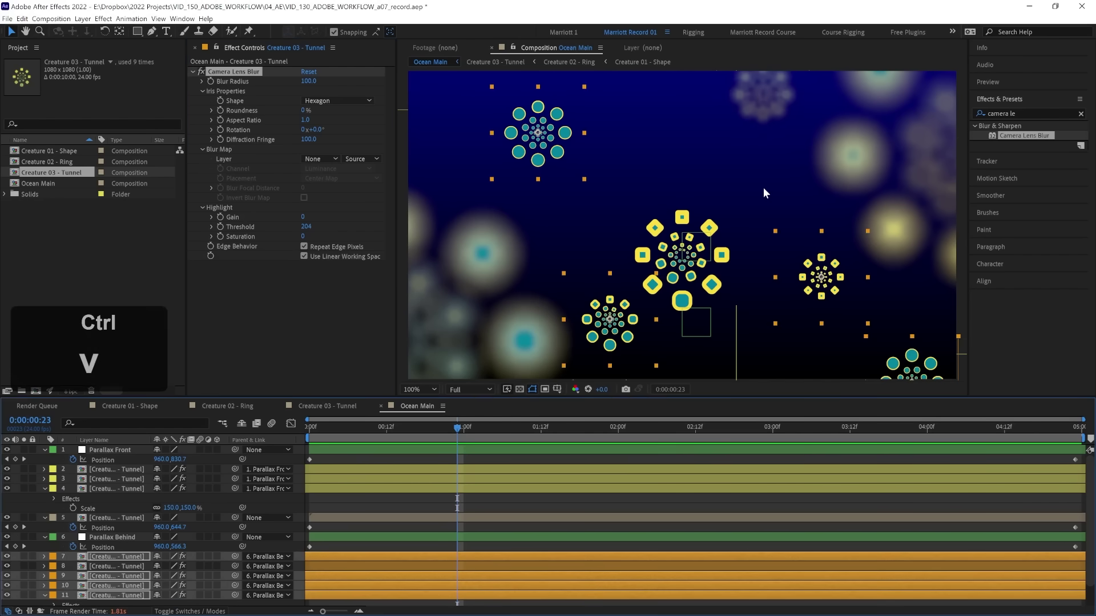
pyautogui.press('space')
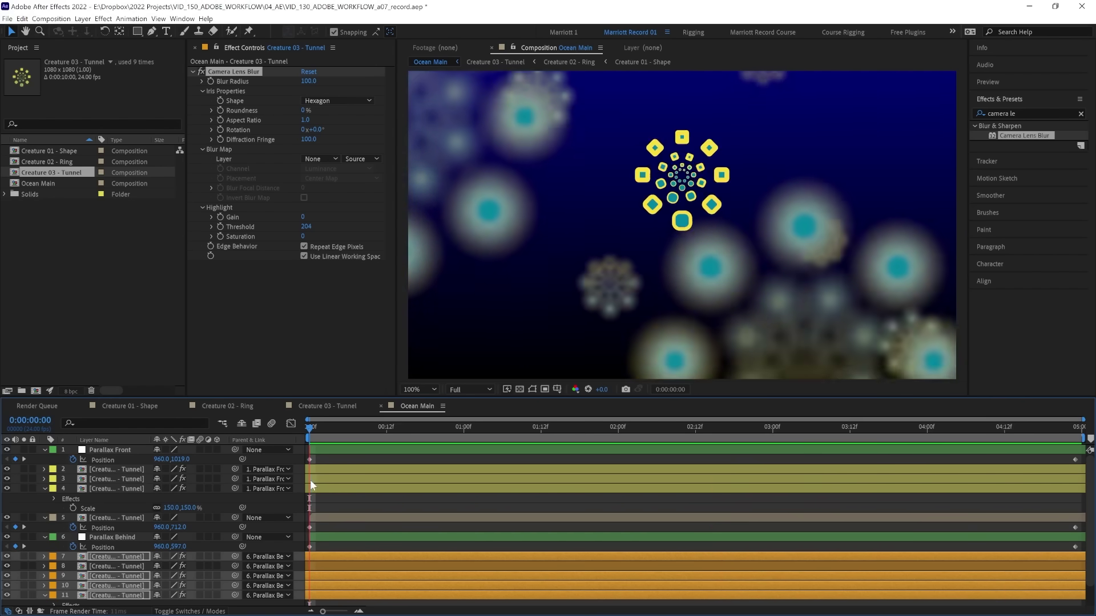
# Step: Duplicate the topmost yellow-labelled creature layer and set the copy's Scale to 500%
pyautogui.click(321, 470)
pyautogui.click(378, 432)
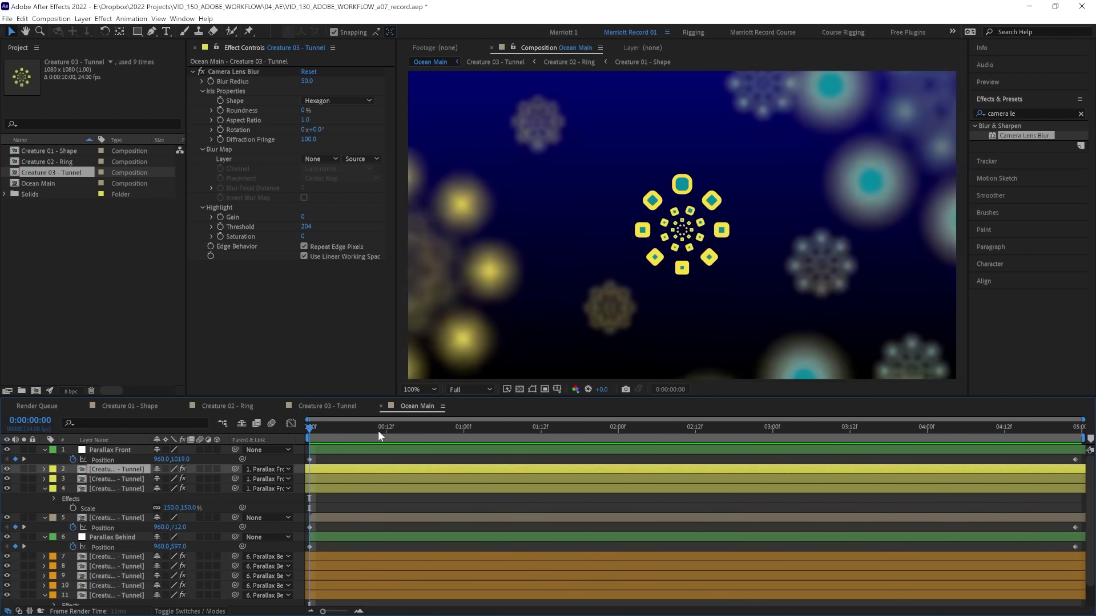
pyautogui.hotkey('ctrl', 'd')
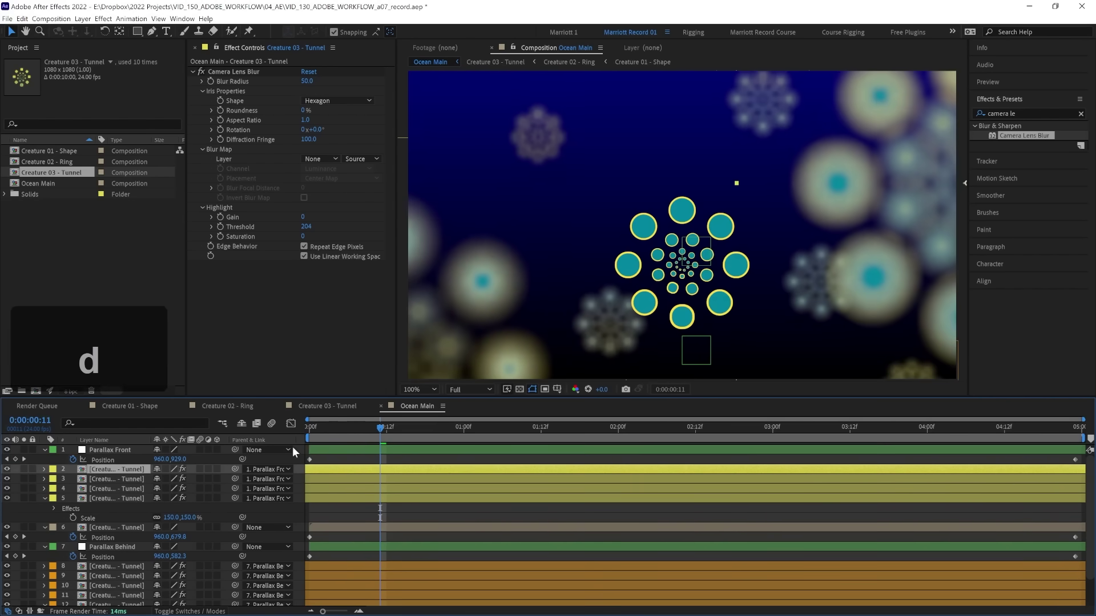
pyautogui.press('s')
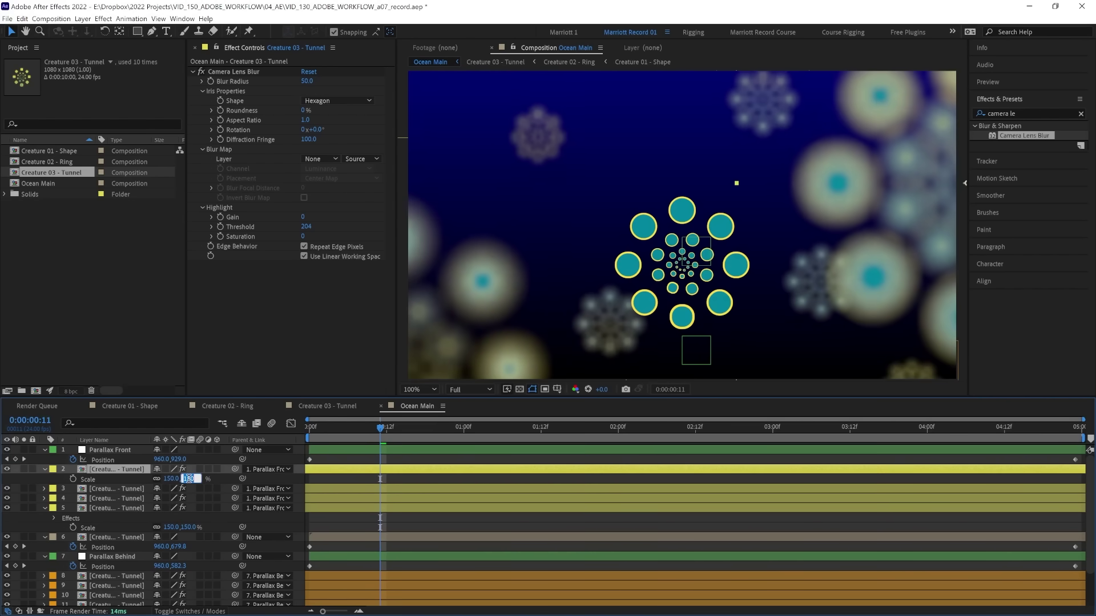
pyautogui.write('500')
pyautogui.press('Return')
pyautogui.press(',')
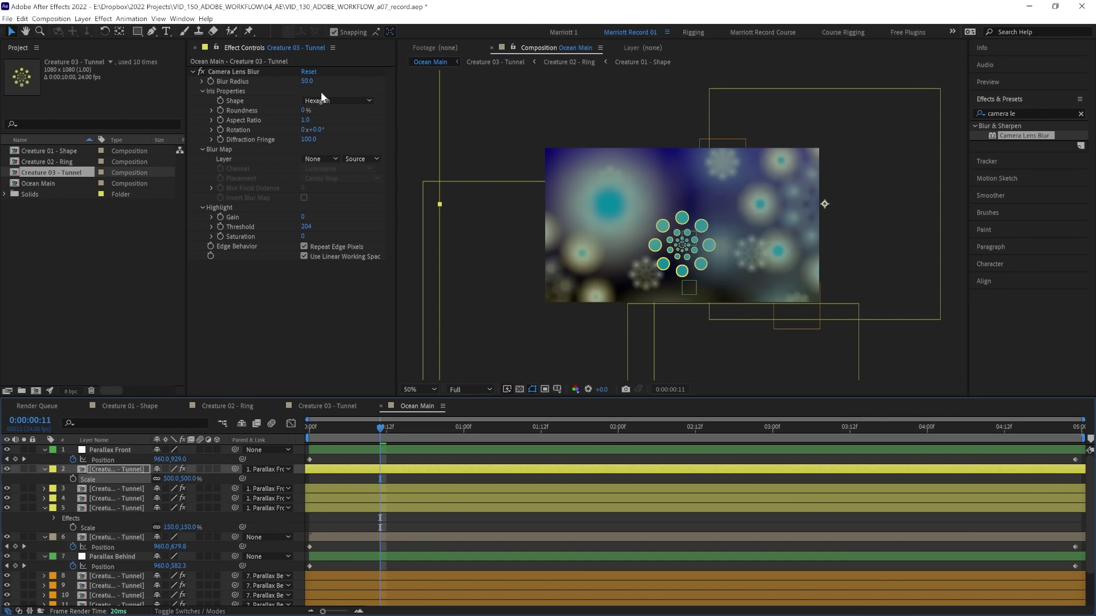
# Step: Set the Camera Lens Blur radius of the 500% creature to 80 and scrub through the animation
pyautogui.click(309, 82)
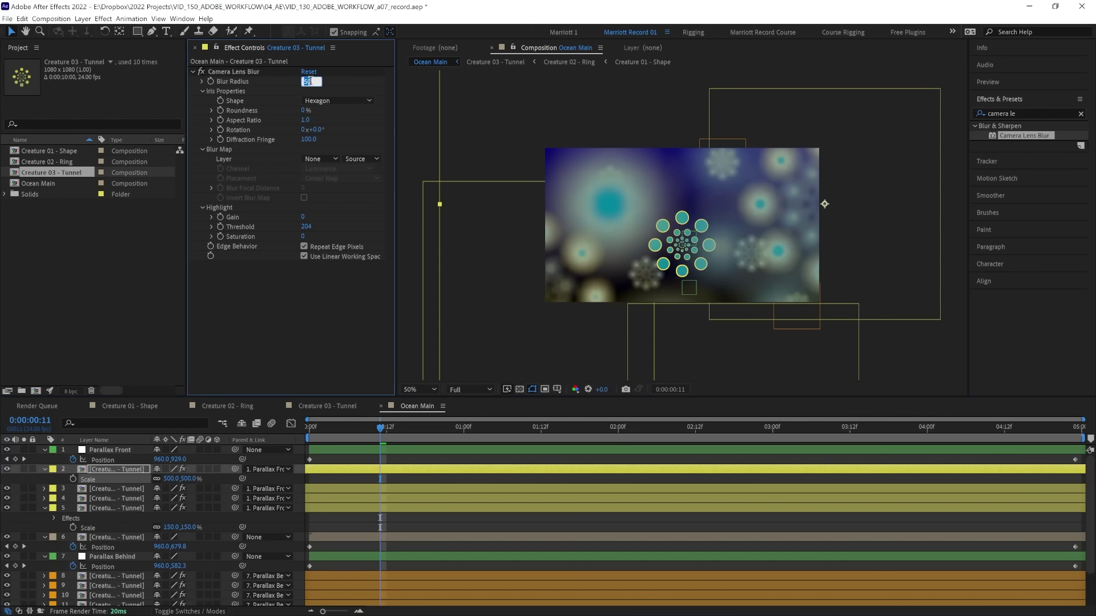
pyautogui.hotkey('shift', 'Up')
pyautogui.hotkey('shift', 'Up')
pyautogui.hotkey('shift', 'Up')
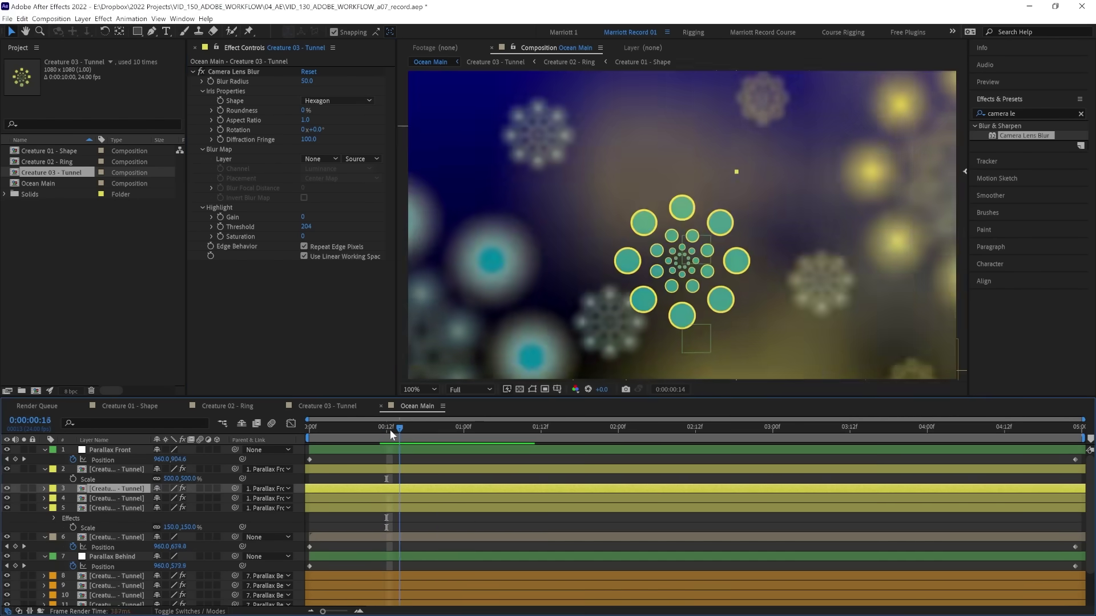
pyautogui.moveTo(390, 429); pyautogui.dragTo(431, 426)
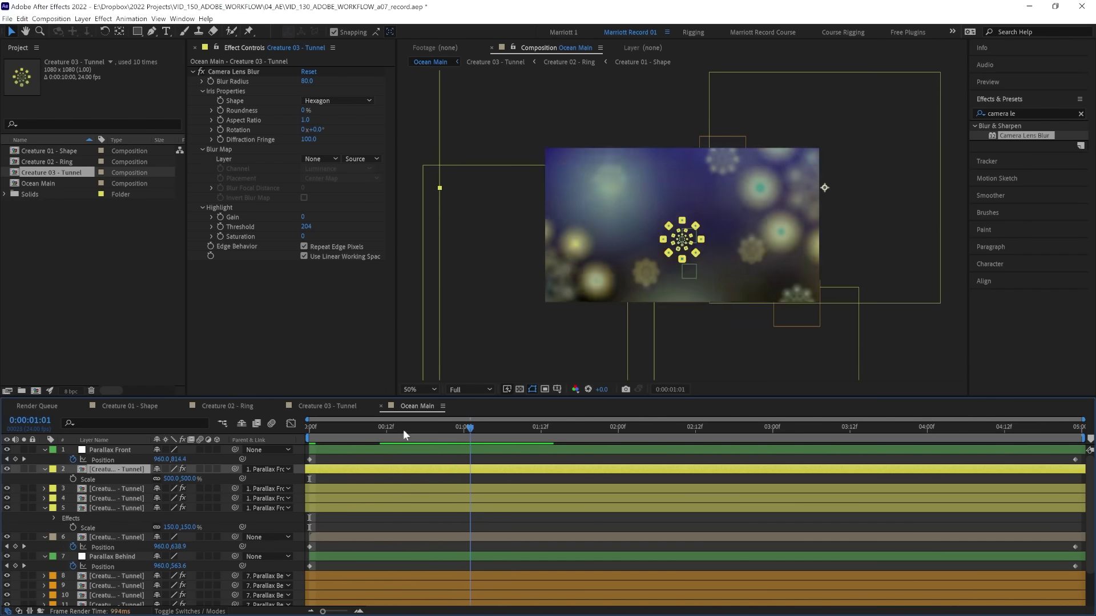
# Step: Keyframe the 500% creature's Position so it rises from 1000, 1224 at the first frame to above the frame near 5 seconds
pyautogui.moveTo(403, 430); pyautogui.dragTo(270, 435)
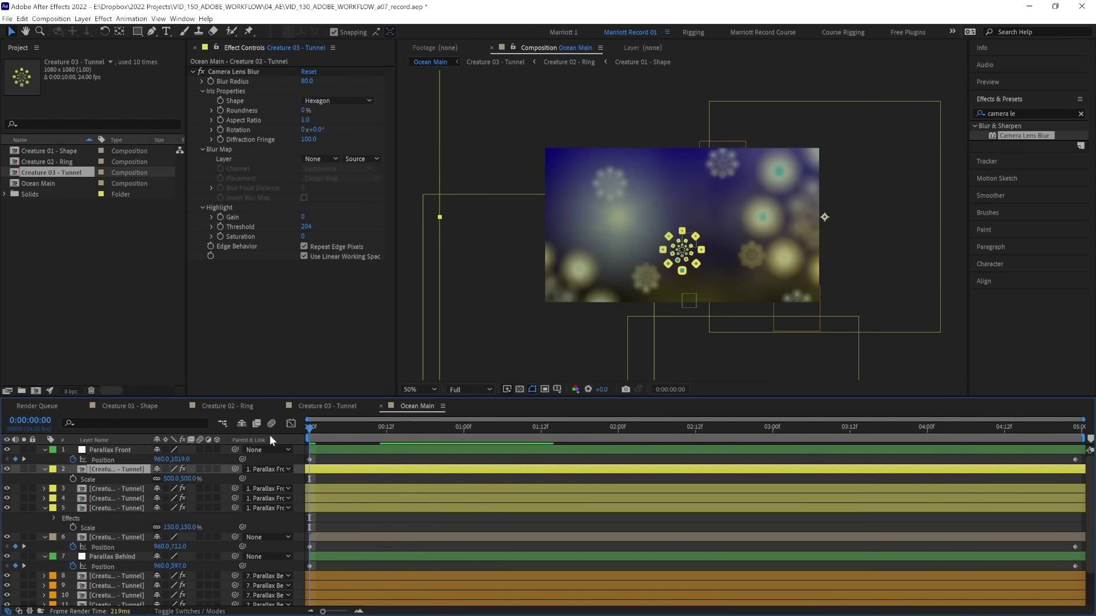
pyautogui.press('p')
pyautogui.click(72, 479)
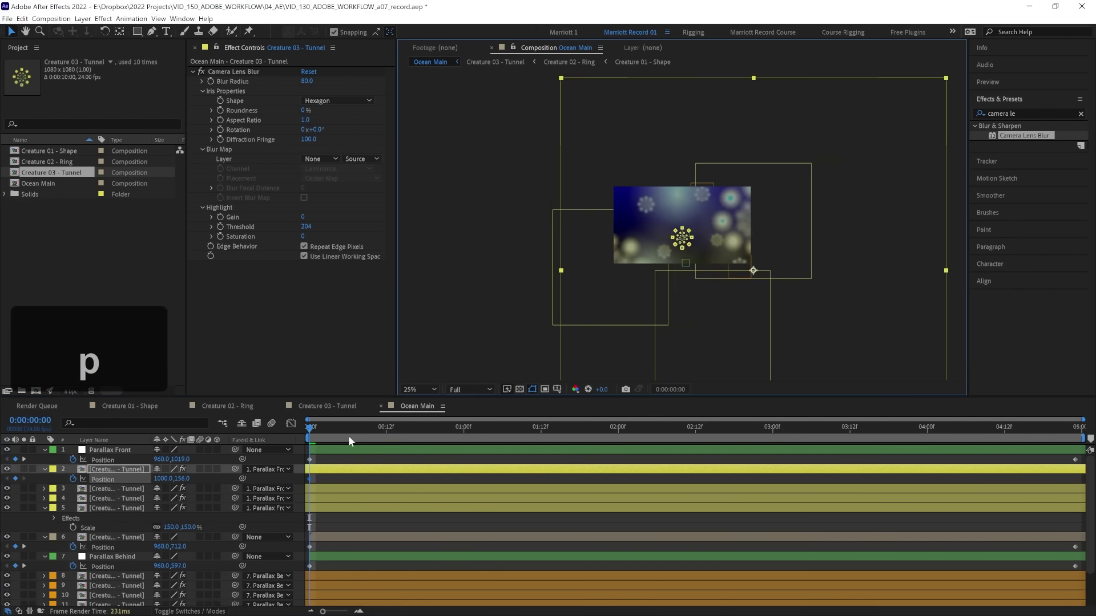
pyautogui.moveTo(970, 428); pyautogui.dragTo(1075, 428)
pyautogui.moveTo(754, 202); pyautogui.dragTo(753, 107)
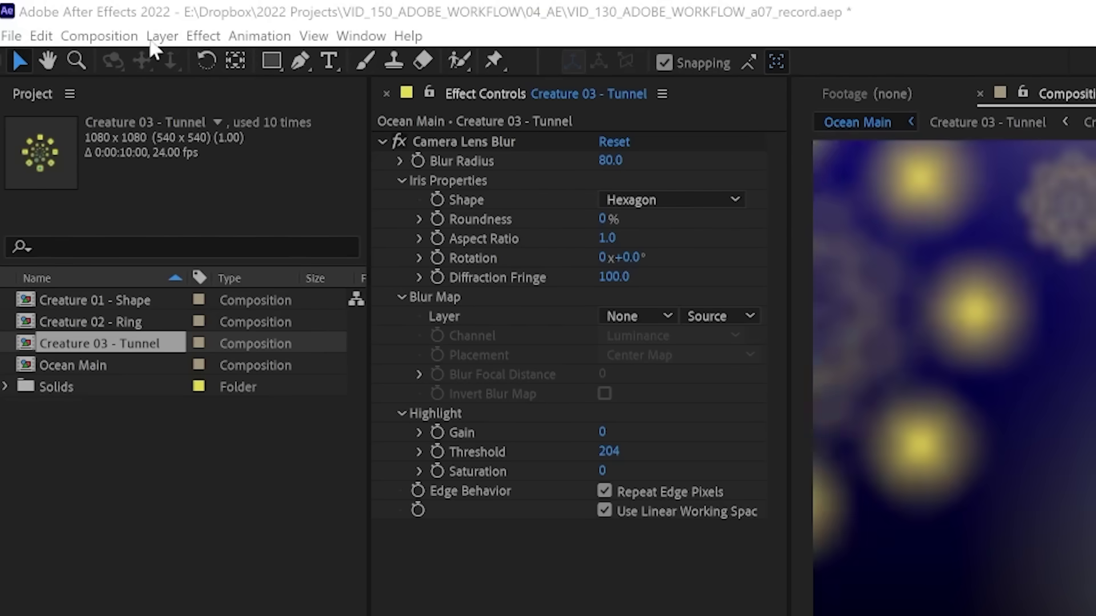
# Step: Add an adjustment layer above all other layers in Ocean Main and name it Effects
pyautogui.click(83, 19)
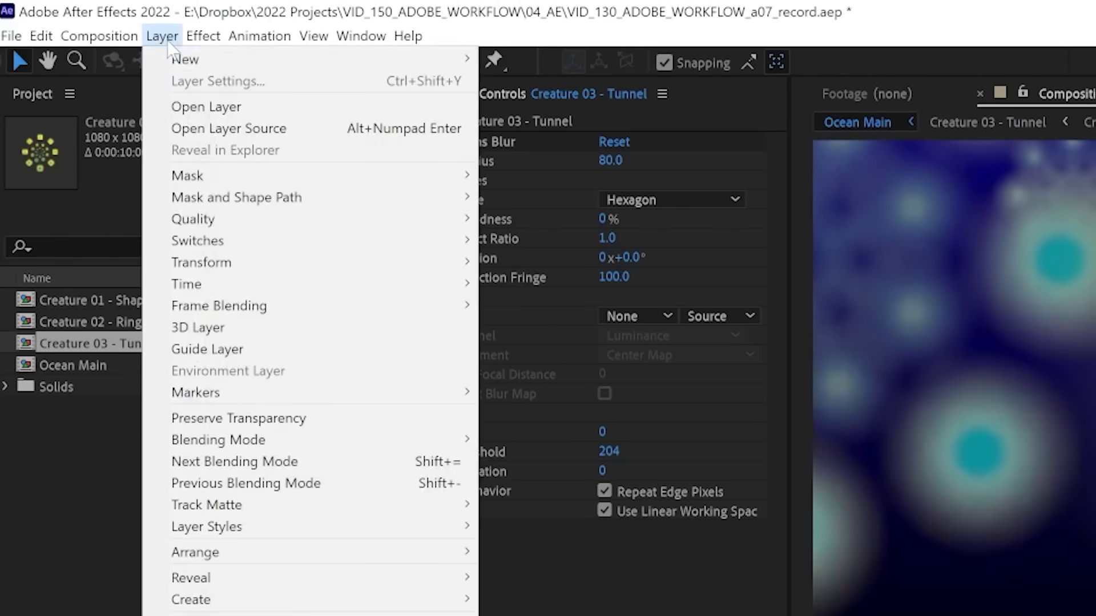
pyautogui.moveTo(177, 60)
pyautogui.click(708, 191)
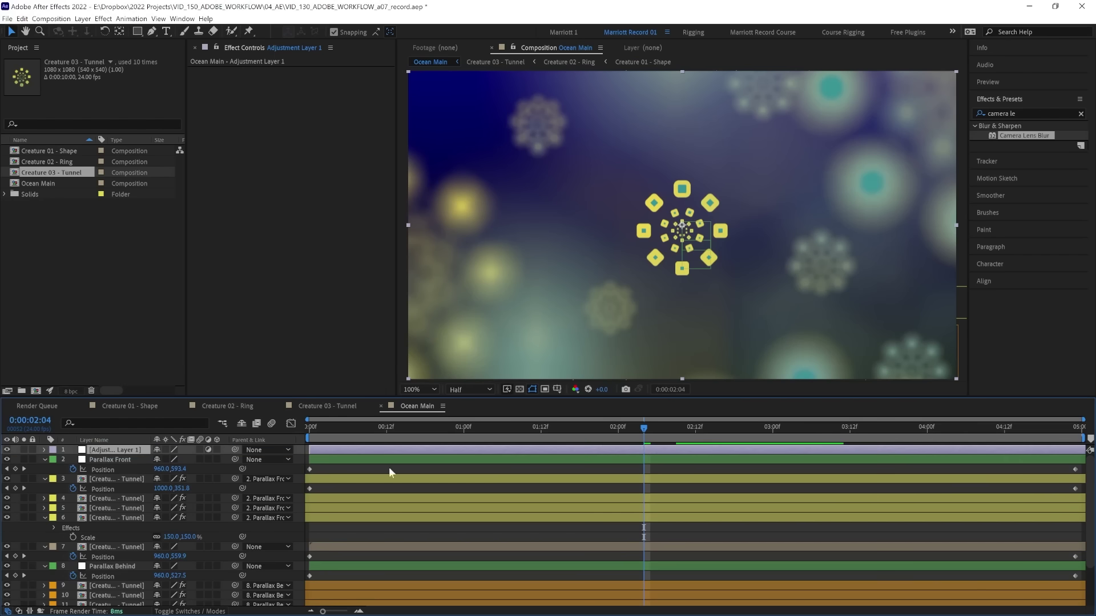
# Step: Find the Stylize Glow effect and apply it to the Effects adjustment layer
pyautogui.click(1011, 95)
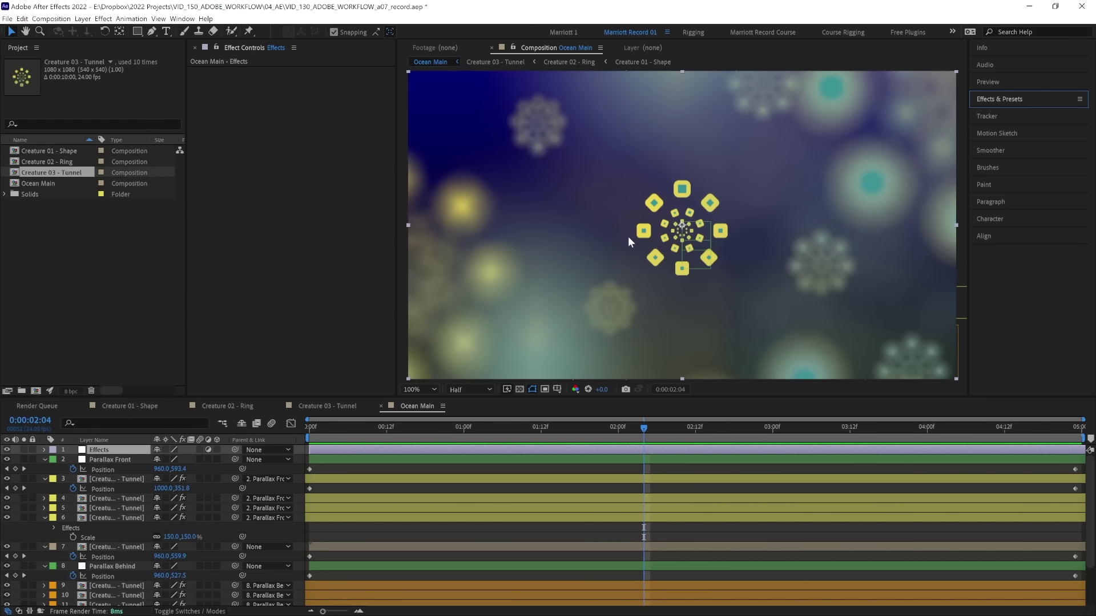
pyautogui.click(1005, 98)
pyautogui.click(1013, 114)
pyautogui.write('glow')
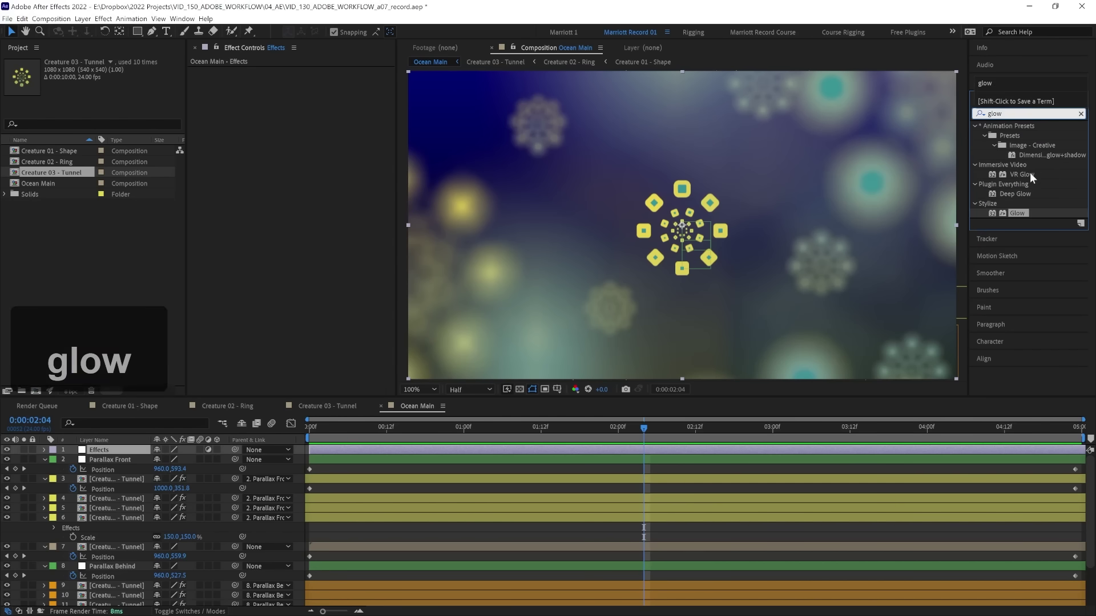
pyautogui.doubleClick(1017, 213)
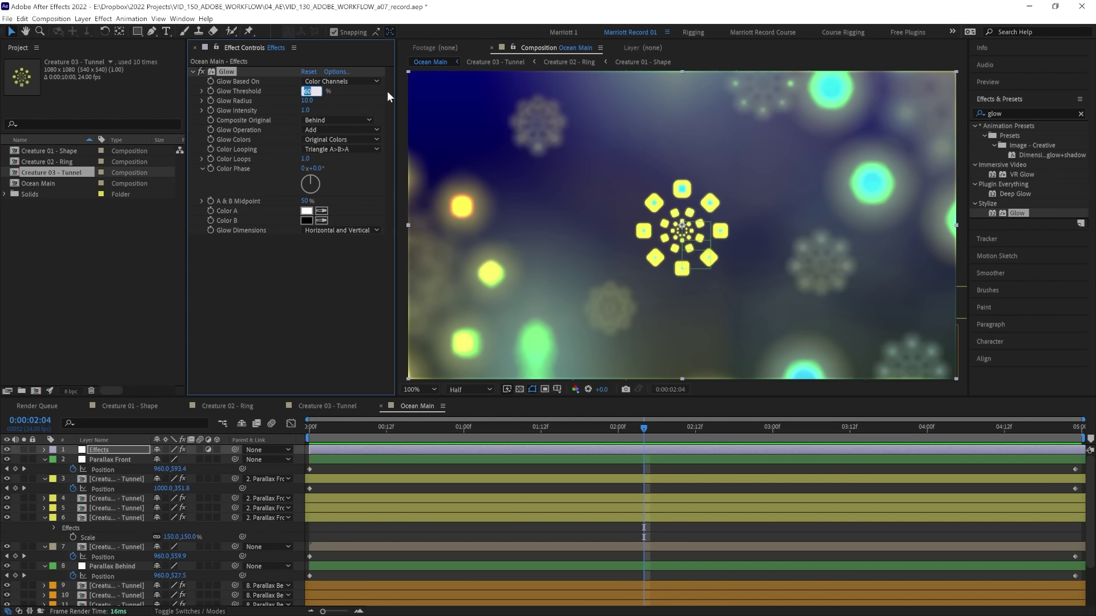
# Step: Set the Glow Threshold on the Effects layer to 85%
pyautogui.hotkey('shift', 'Up')
pyautogui.hotkey('shift', 'Up')
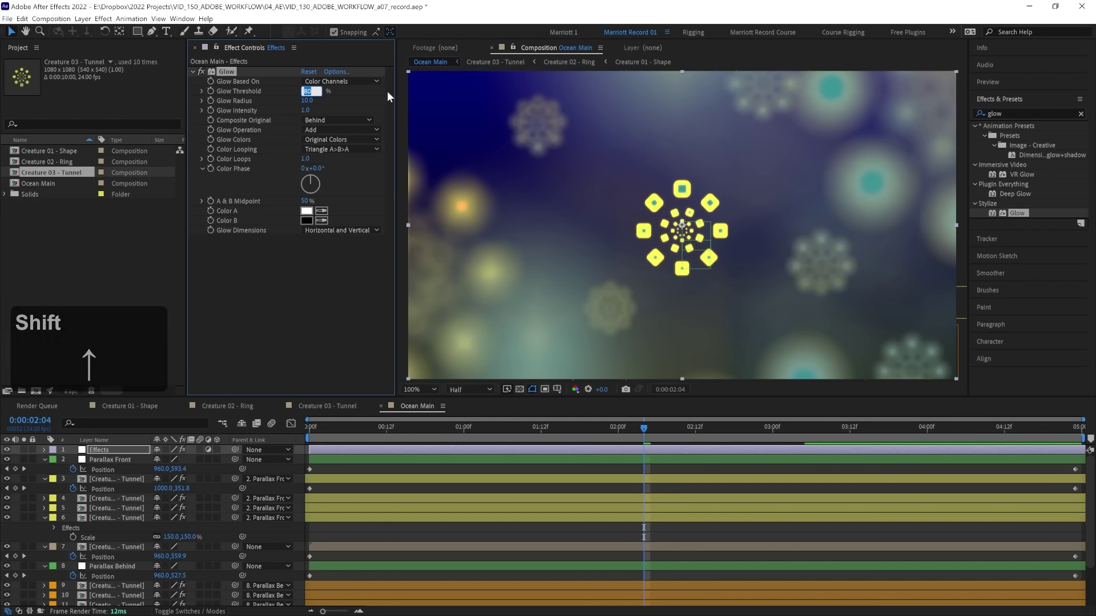
pyautogui.hotkey('shift', 'Up')
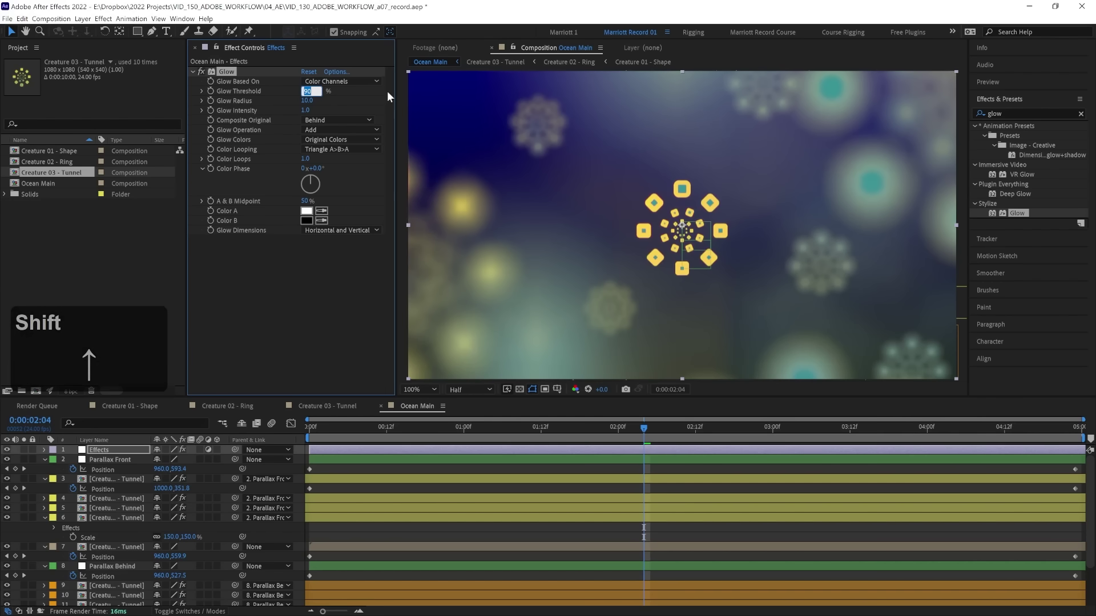
pyautogui.hotkey('shift', 'Down')
pyautogui.write('85')
pyautogui.press('Return')
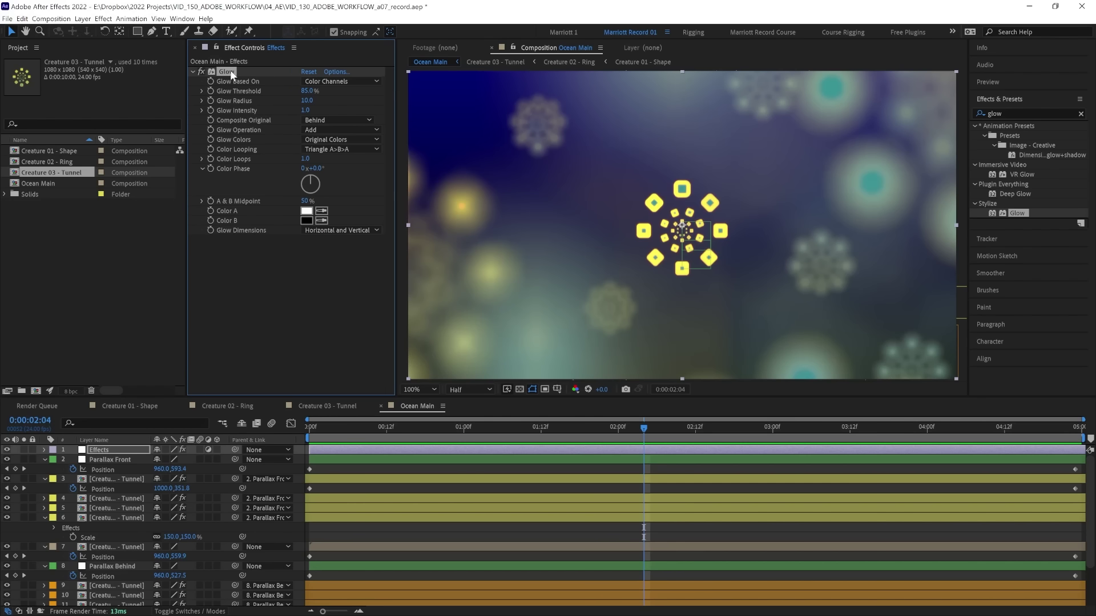
# Step: Duplicate the Glow effect, set the copy's Glow Radius to 150, and preview the animation
pyautogui.hotkey('ctrl', 'Return')
pyautogui.hotkey('ctrl', 'd')
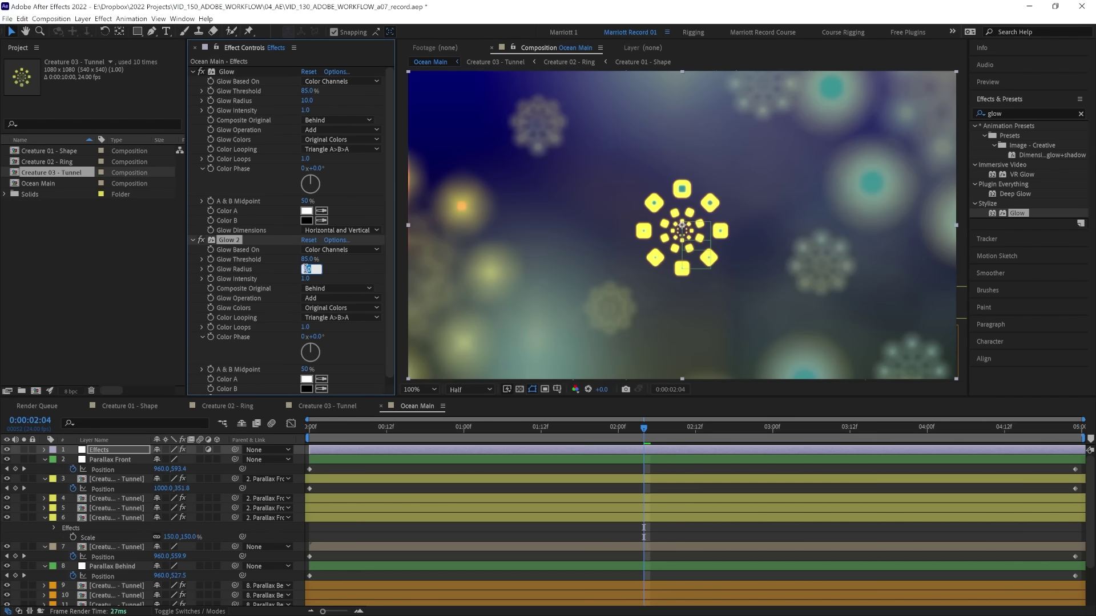
pyautogui.write('150')
pyautogui.press('Return')
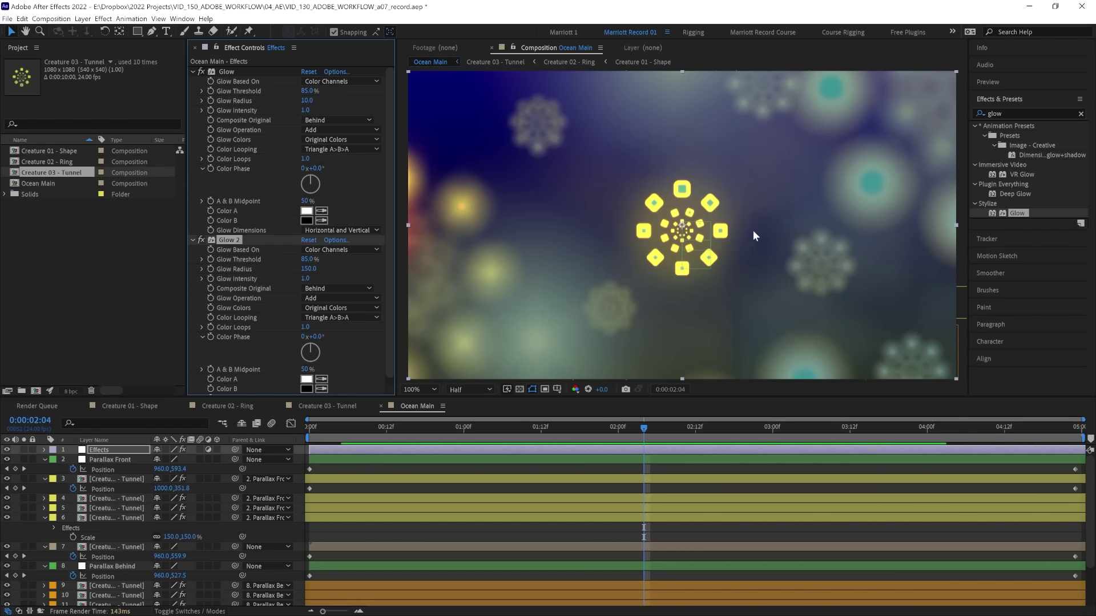
pyautogui.press('space')
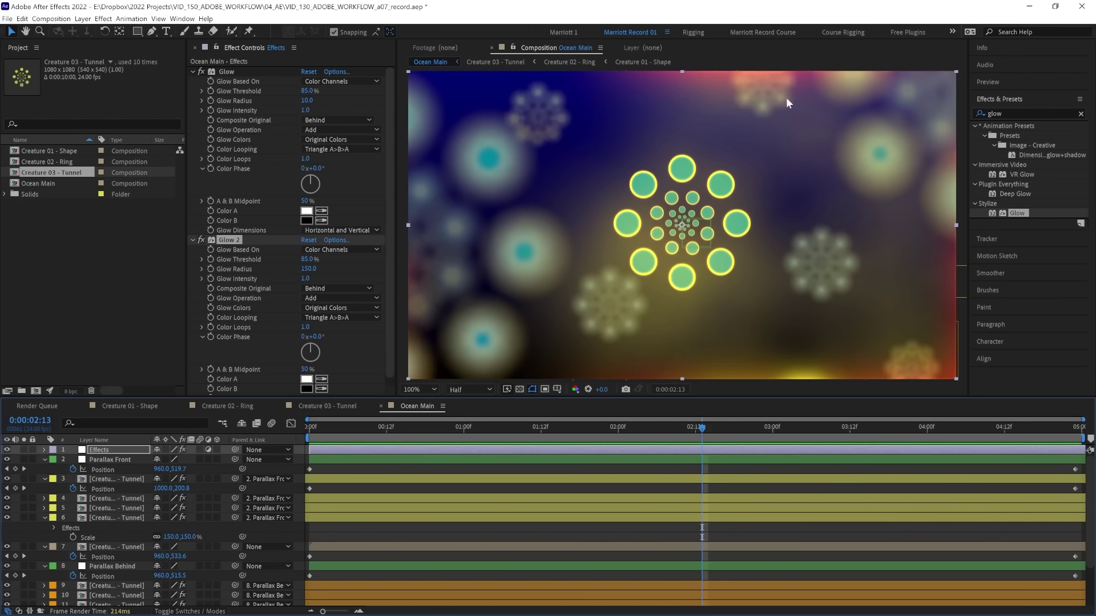
# Step: Collapse both Glow effects and add the Curves effect below them on the Effects layer
pyautogui.click(192, 72)
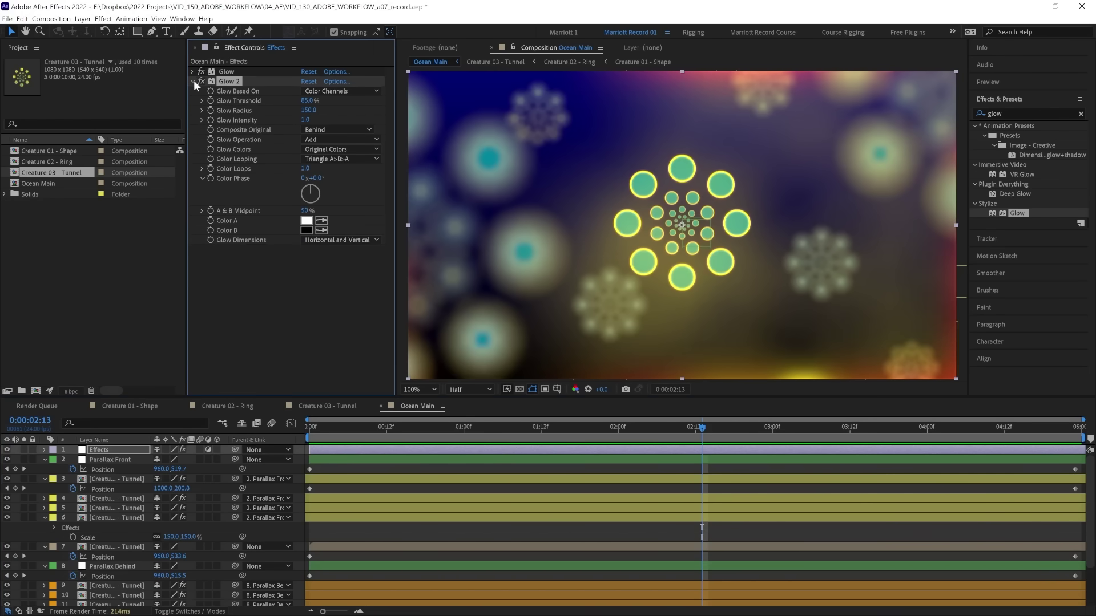
pyautogui.click(193, 82)
pyautogui.click(1010, 113)
pyautogui.write('curves')
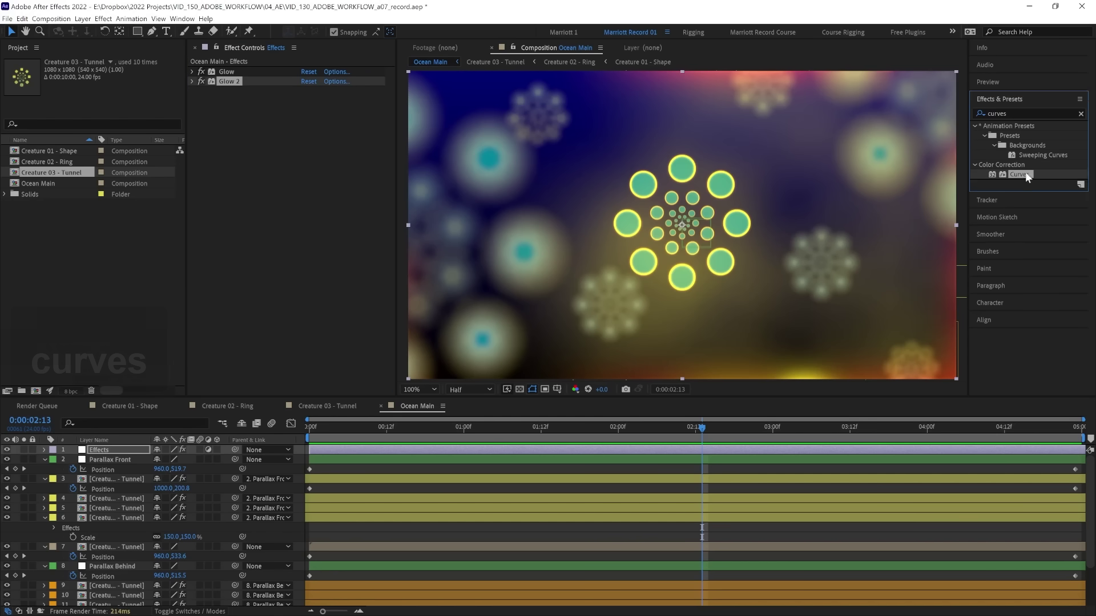
pyautogui.moveTo(1022, 174); pyautogui.dragTo(316, 115)
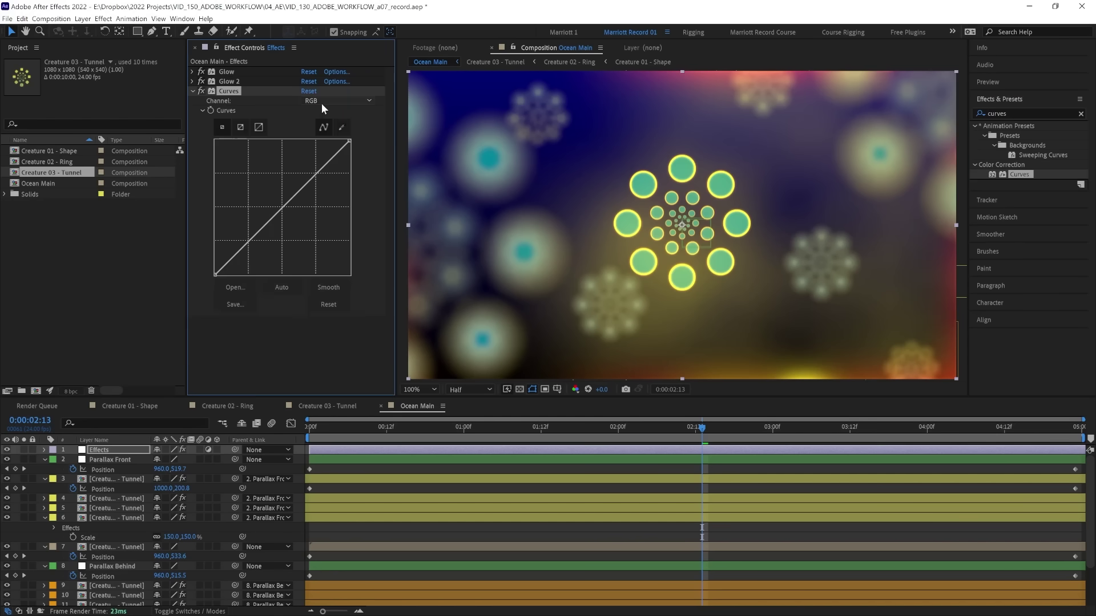
# Step: Grade with Curves by lowering the red midtones, raising the green midtones and lifting the blue channel's shadows
pyautogui.click(321, 102)
pyautogui.click(318, 121)
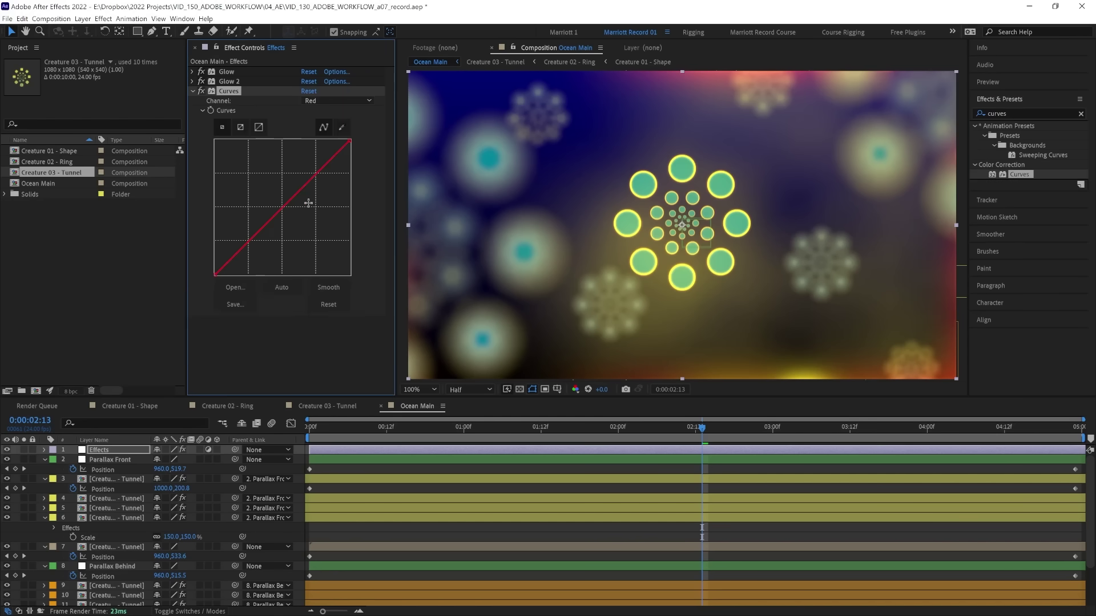
pyautogui.moveTo(308, 203)
pyautogui.mouseDown()
pyautogui.moveTo(287, 219)
pyautogui.moveTo(297, 218)
pyautogui.mouseUp()
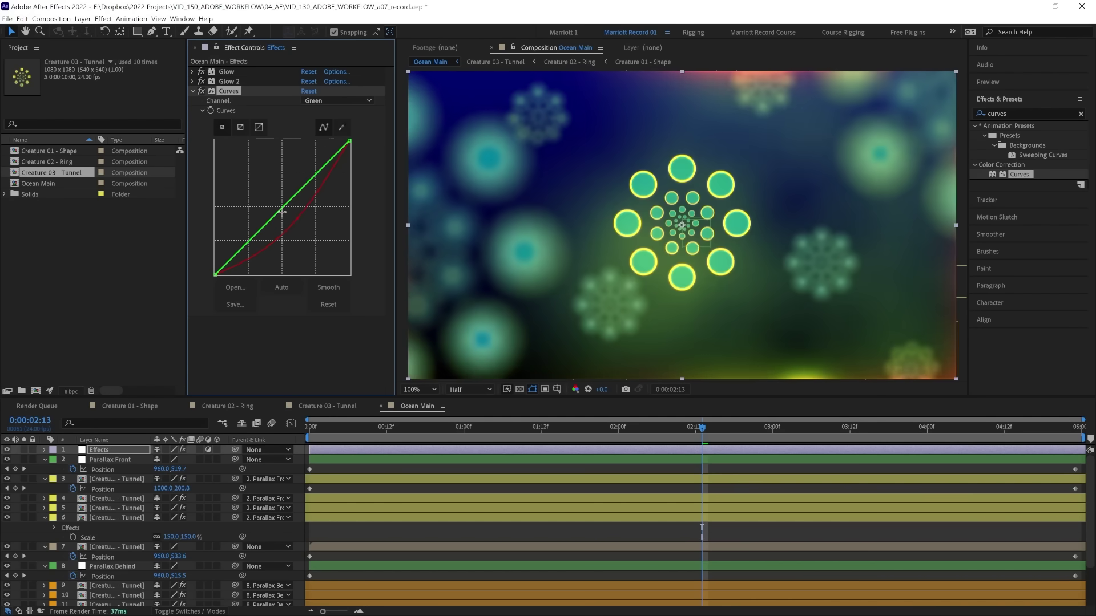
pyautogui.moveTo(282, 213); pyautogui.dragTo(270, 203)
pyautogui.press('Down')
pyautogui.moveTo(215, 275); pyautogui.dragTo(211, 267)
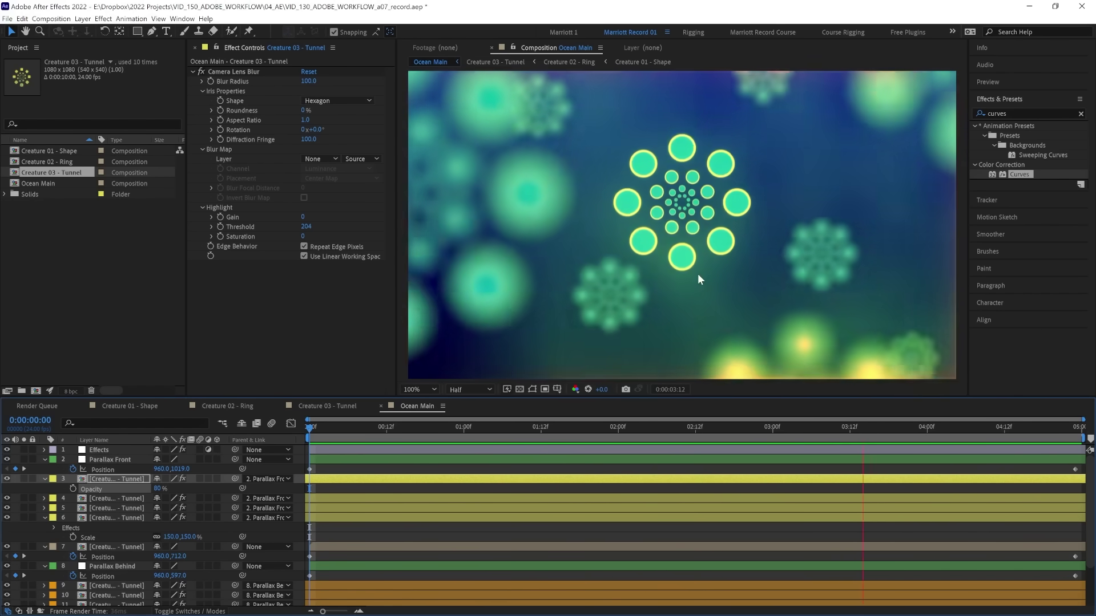
# Step: Stop the preview and apply the Noise HLS Auto effect to the Effects adjustment layer
pyautogui.press('space')
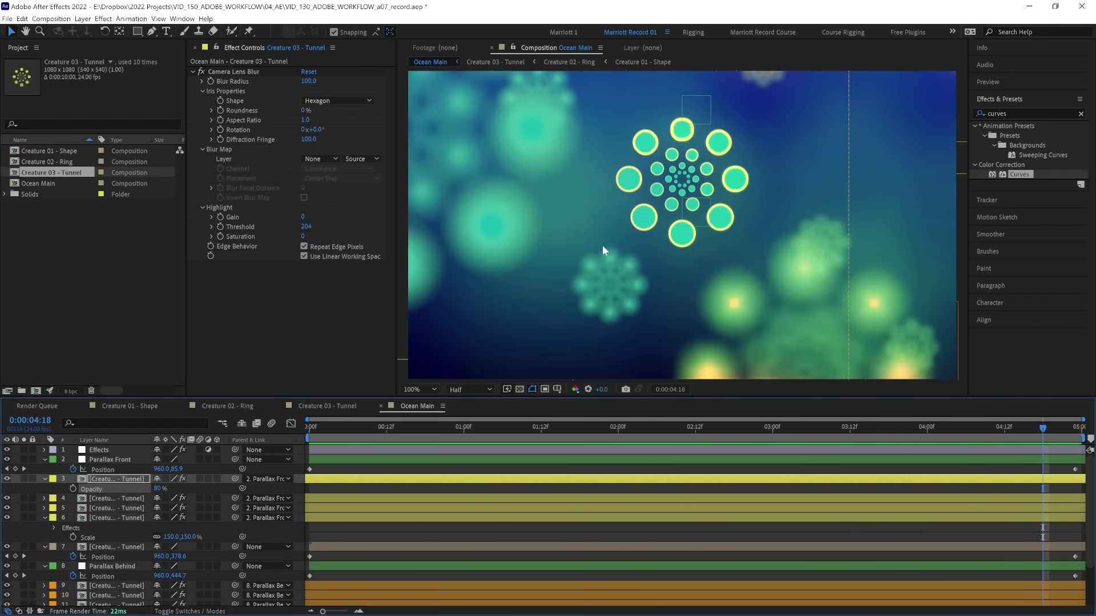
pyautogui.scroll(4, 602, 244)
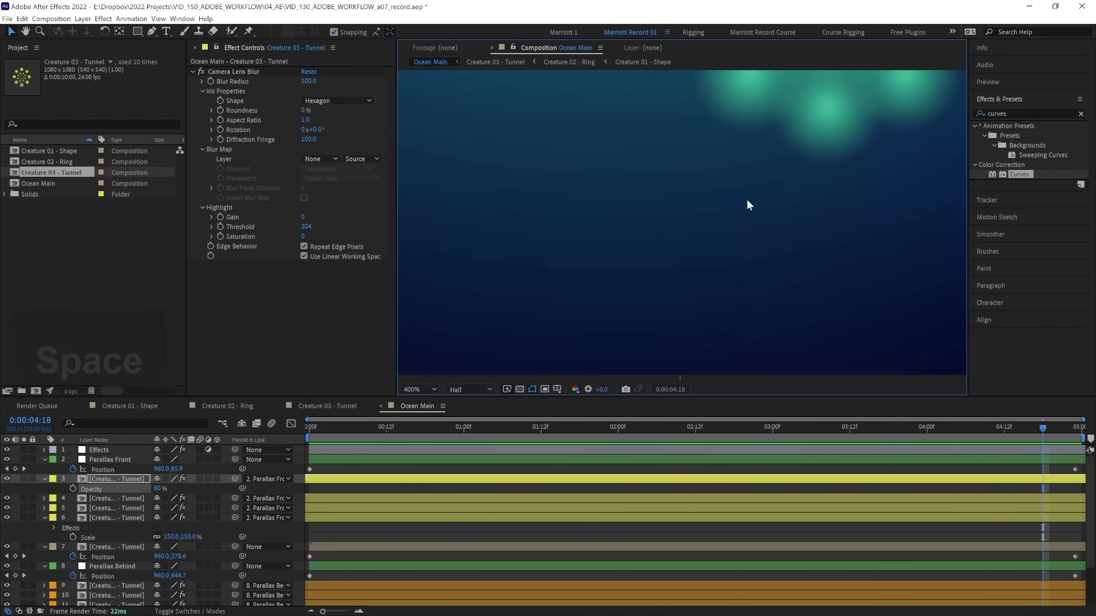
pyautogui.scroll(-2, 747, 200)
pyautogui.moveTo(568, 242); pyautogui.dragTo(471, 355)
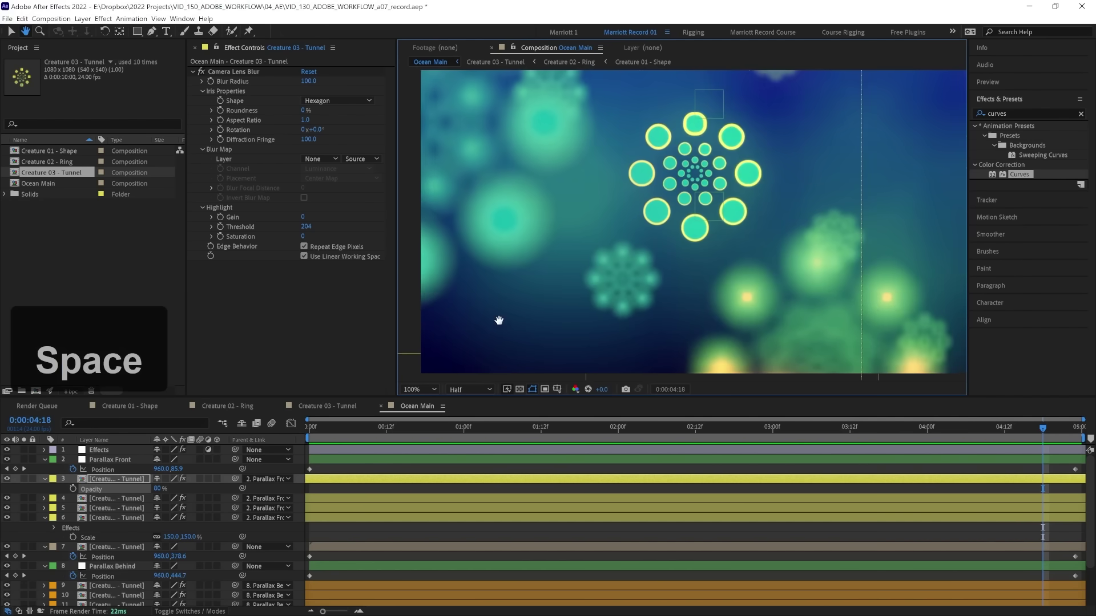
pyautogui.click(529, 448)
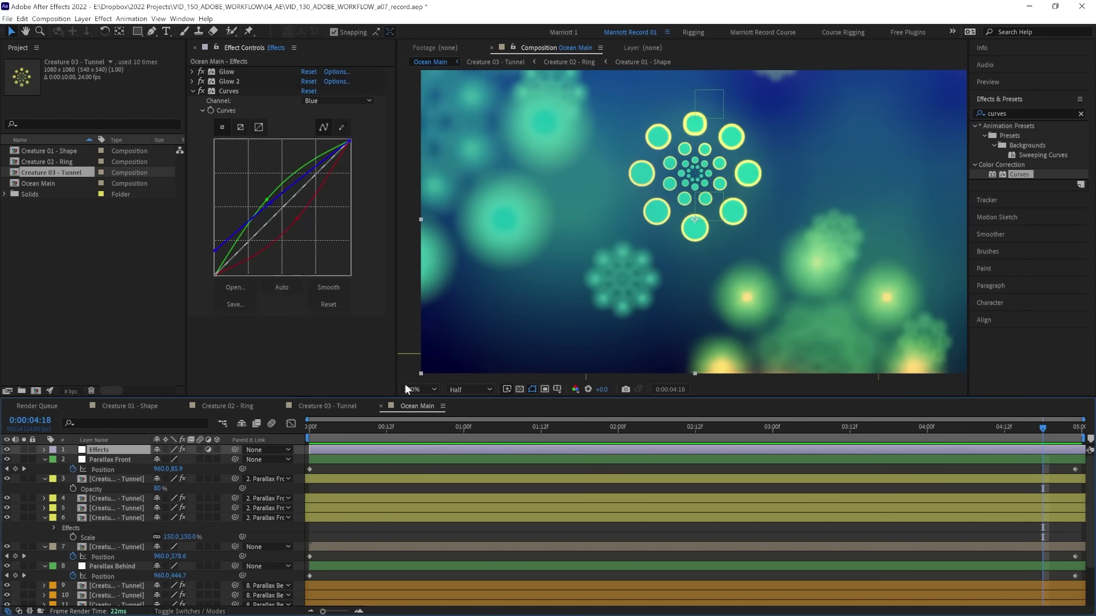
pyautogui.click(1045, 112)
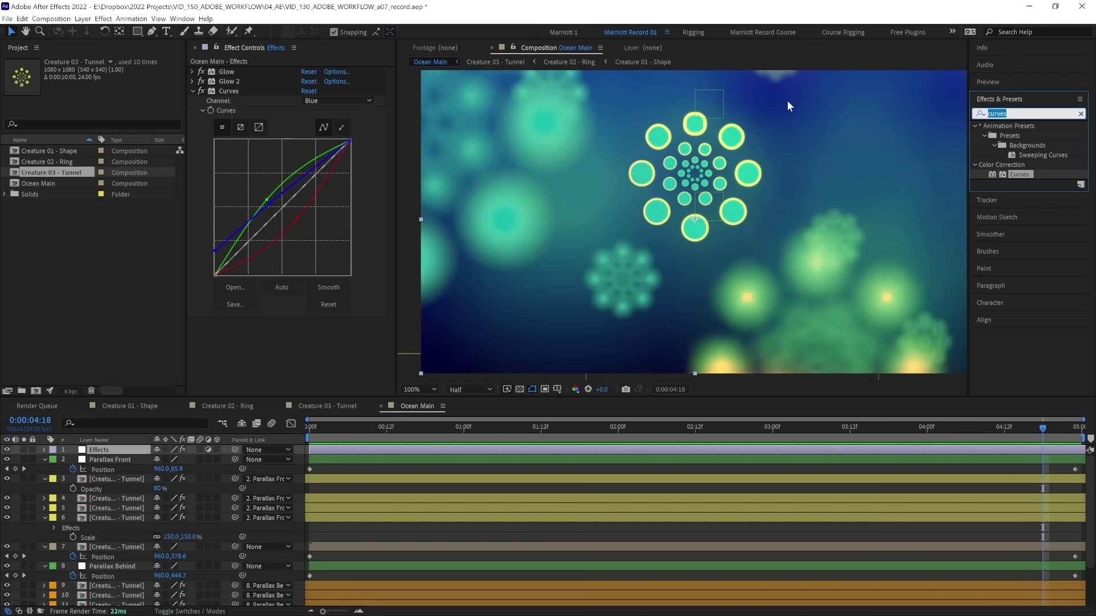
pyautogui.write('Hls')
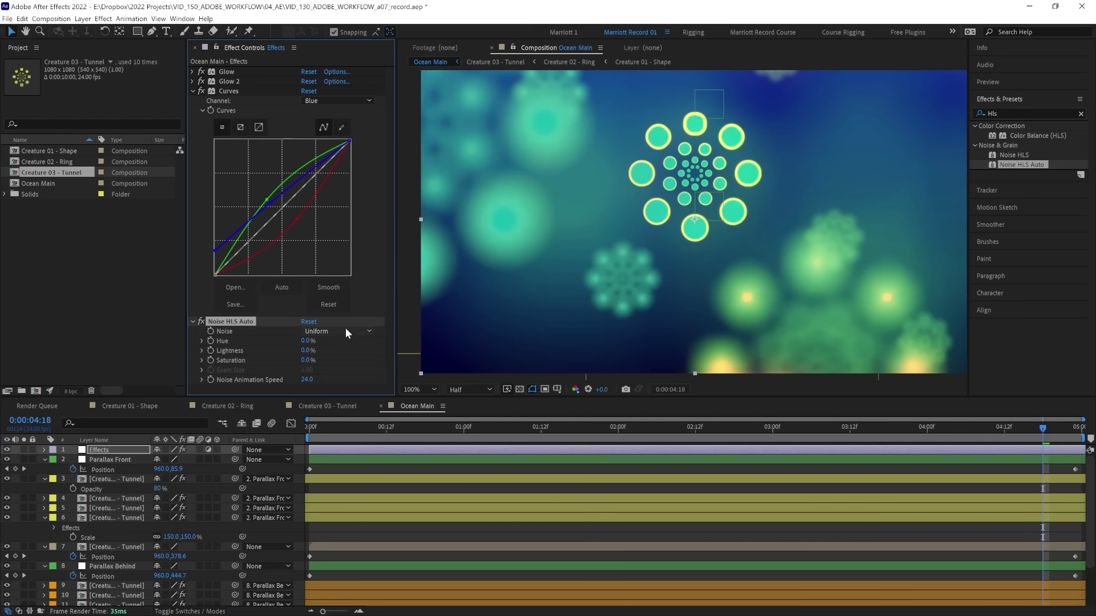
# Step: Set Noise HLS Auto to Grain noise with 2% Lightness and inspect the grain up close
pyautogui.click(346, 331)
pyautogui.click(323, 364)
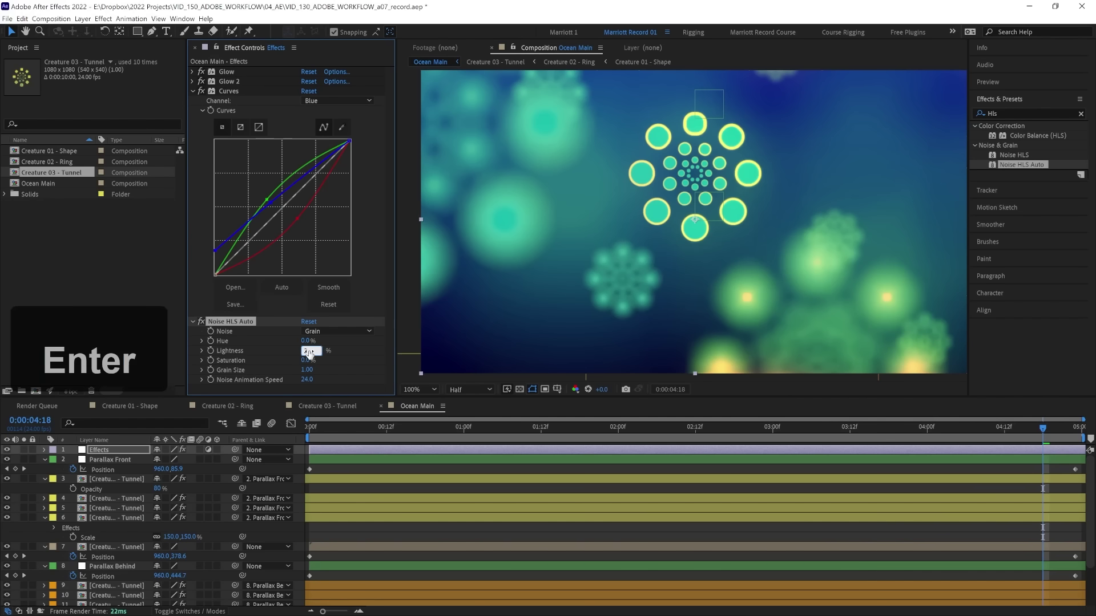
pyautogui.press('.')
pyautogui.press('.')
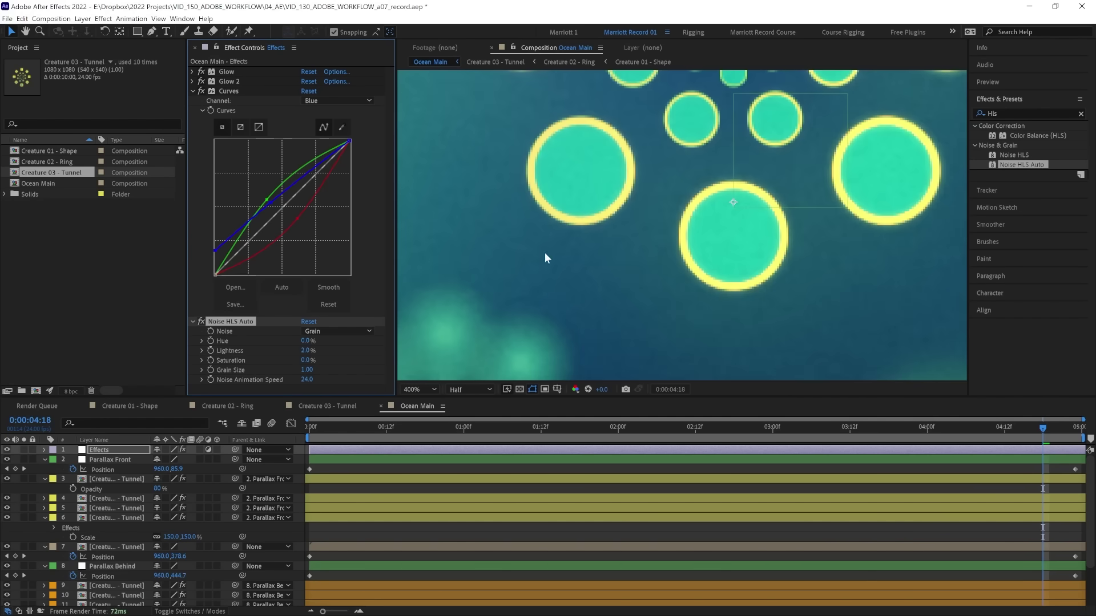